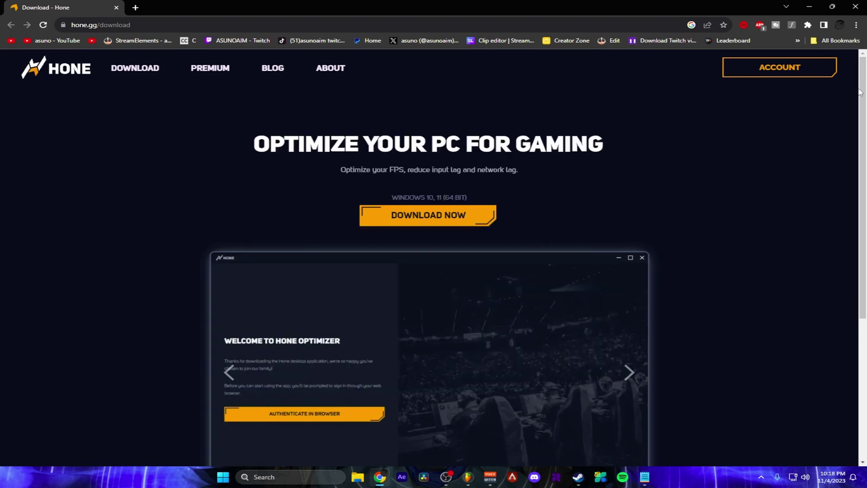
- Scroll down the Hone.gg download page toward the app preview carousel
scroll(860, 93, down, 3)
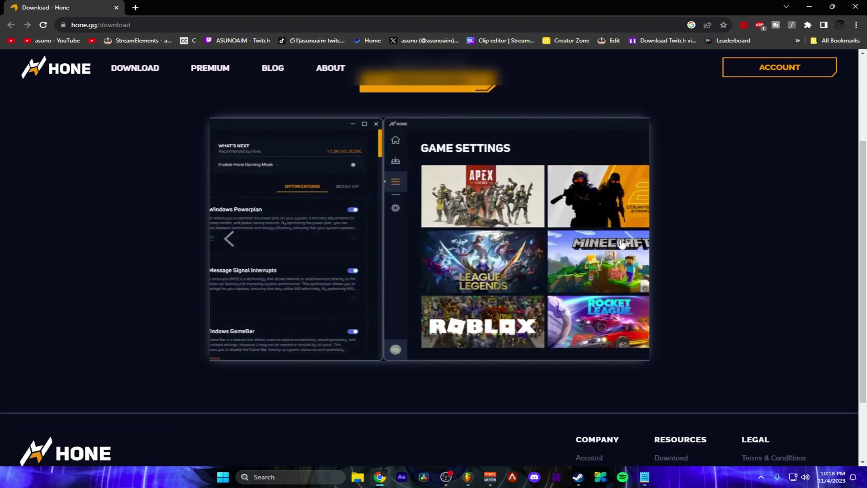
click(228, 240)
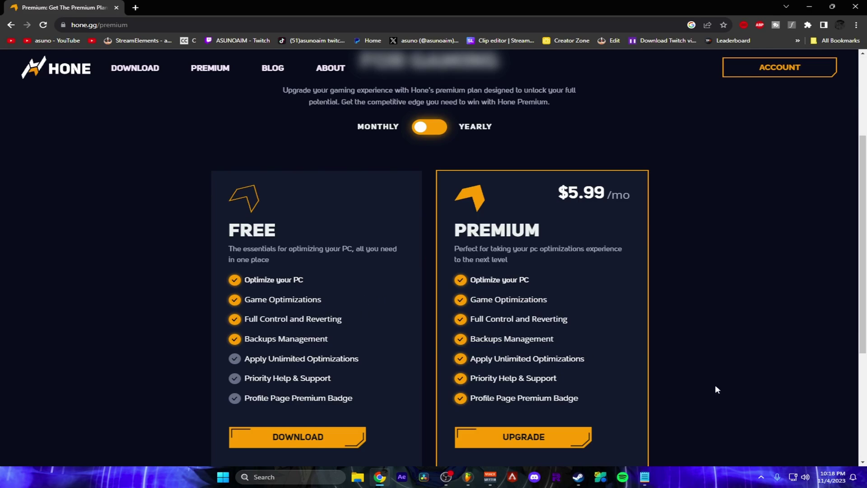
drag(513, 360, 593, 363)
drag(248, 279, 326, 285)
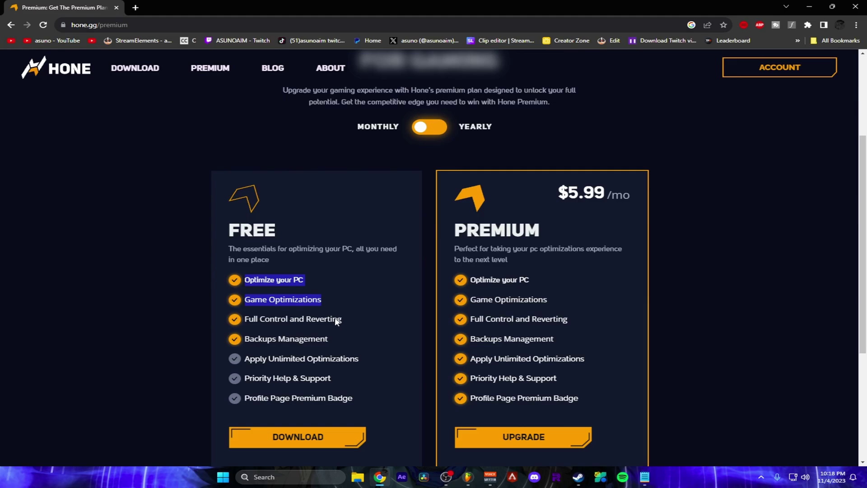
click(382, 315)
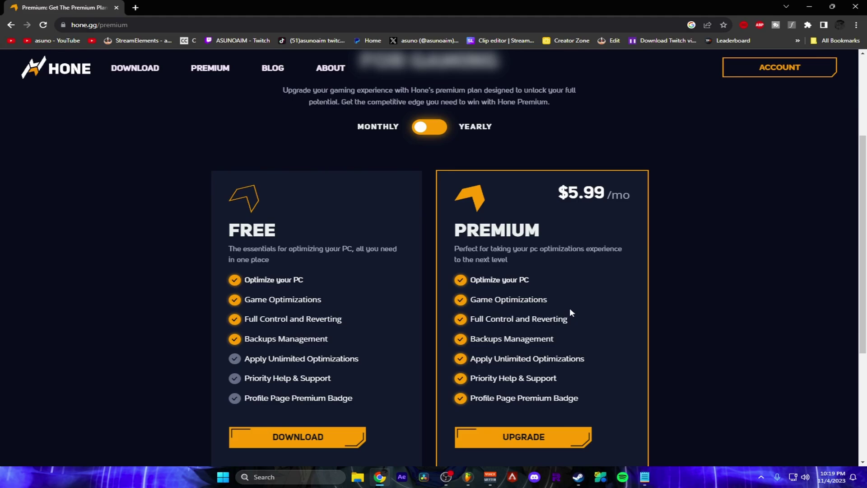
scroll(570, 307, down, 3)
scroll(594, 286, up, 3)
key(alt+Left)
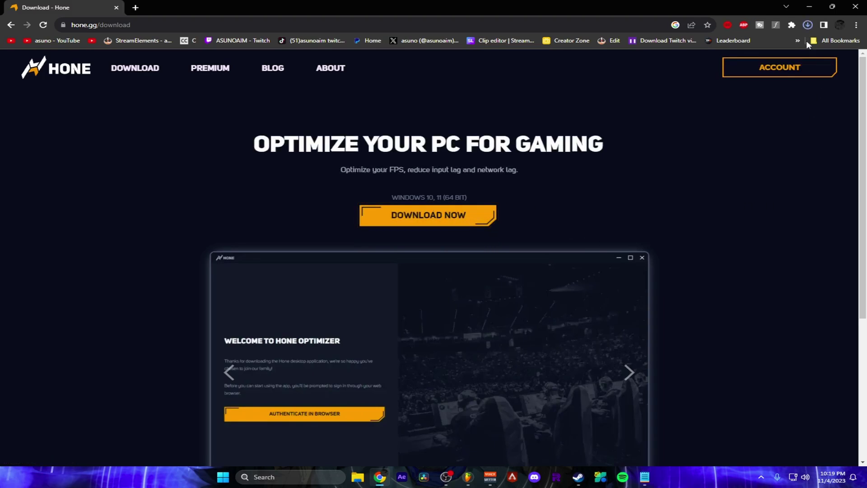
- Move Chrome aside, check its downloads, minimize it, and launch Hone - Installer.exe from the desktop
drag(745, 8, 113, 63)
click(150, 85)
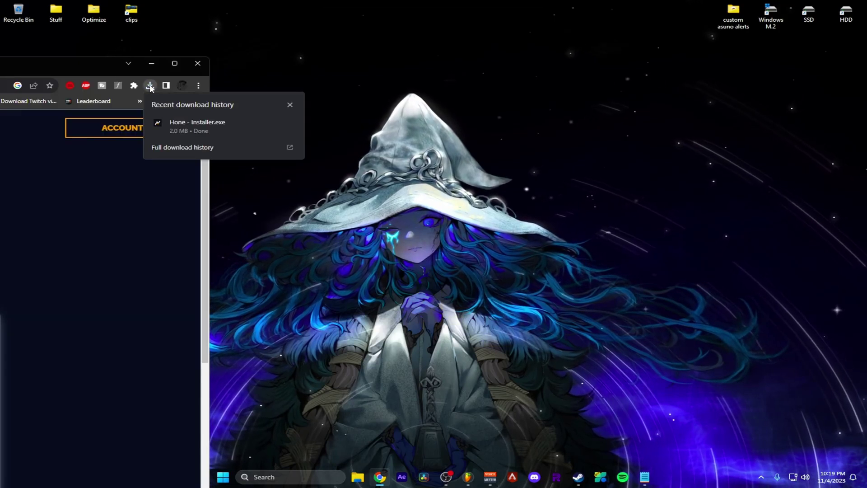
click(156, 63)
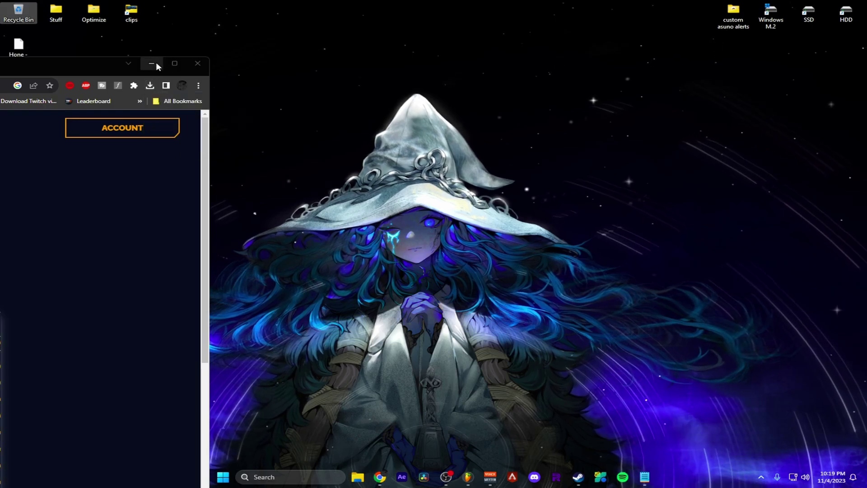
click(155, 63)
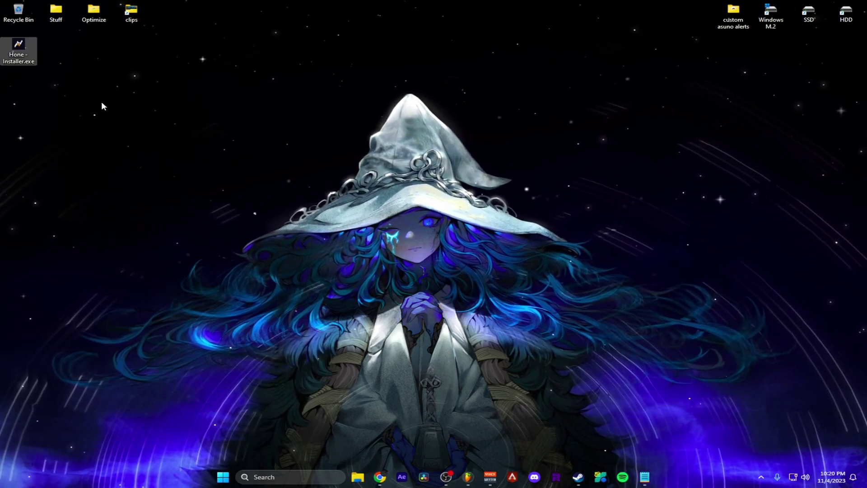
double_click(20, 48)
- Allow the installer to run, accept the terms of service and install Hone
click(466, 247)
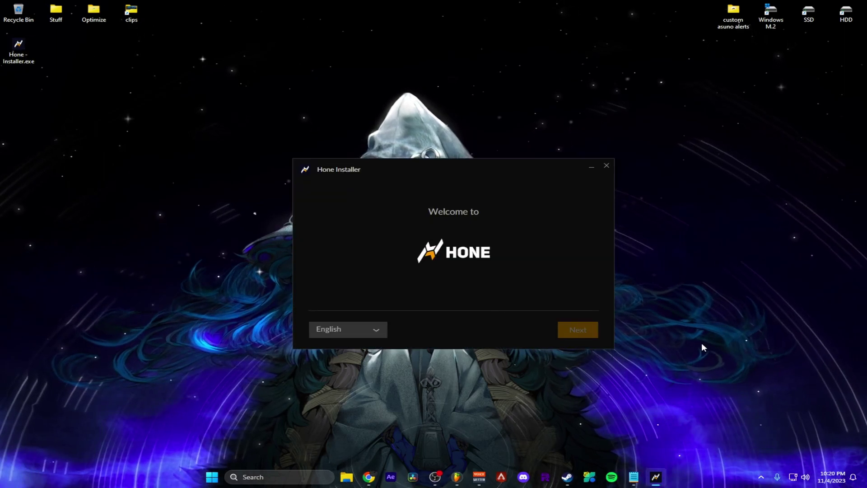
click(578, 330)
click(316, 327)
click(578, 329)
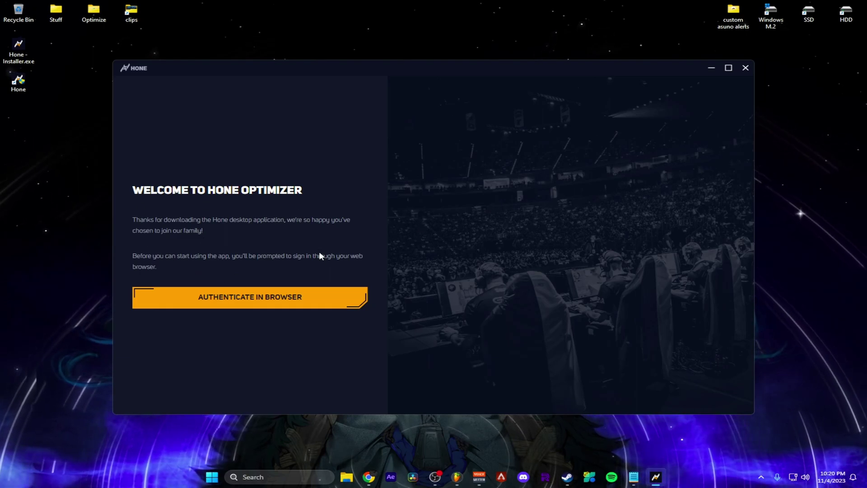
- Authenticate Hone through the browser, close the browser tab, and confirm Hone's warning
click(275, 296)
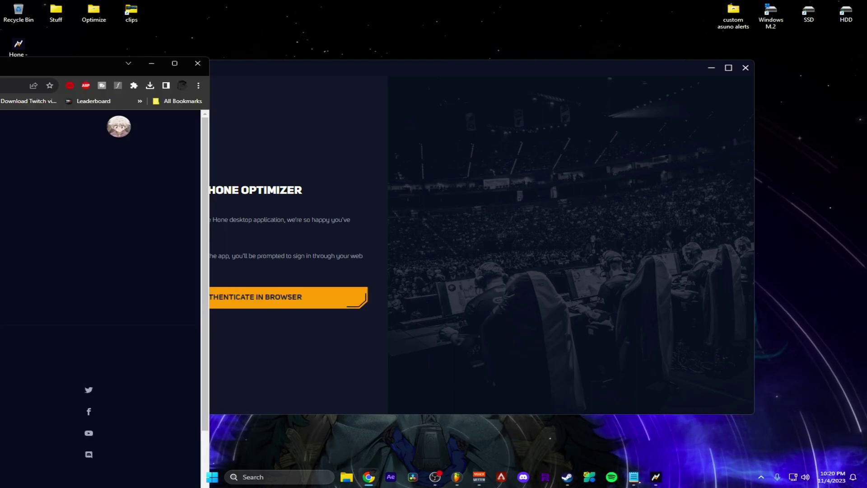
click(58, 117)
key(ctrl+w)
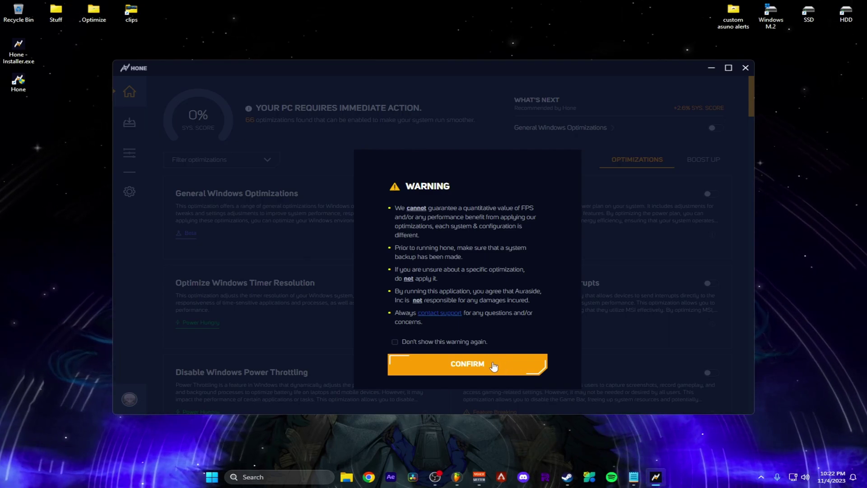
click(493, 366)
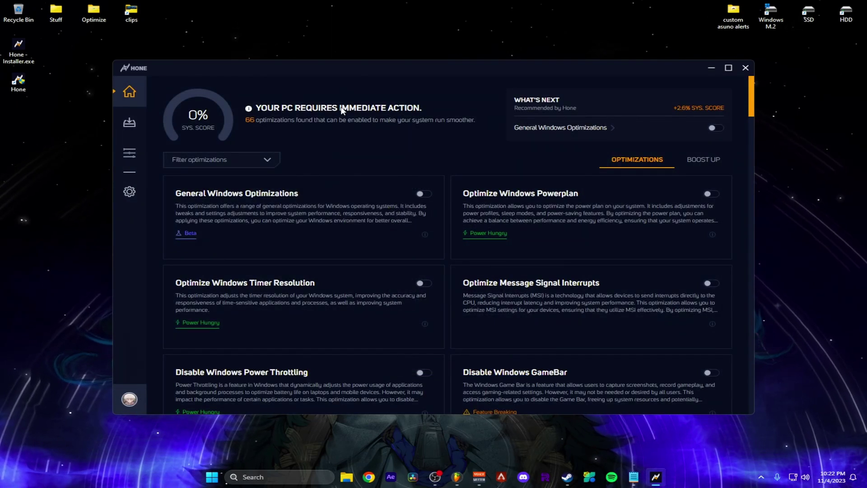
- Enable General Windows, Powerplan, MSI, Power Throttling, GameBar and Hibernation optimizations, accepting their warnings
drag(353, 69, 357, 60)
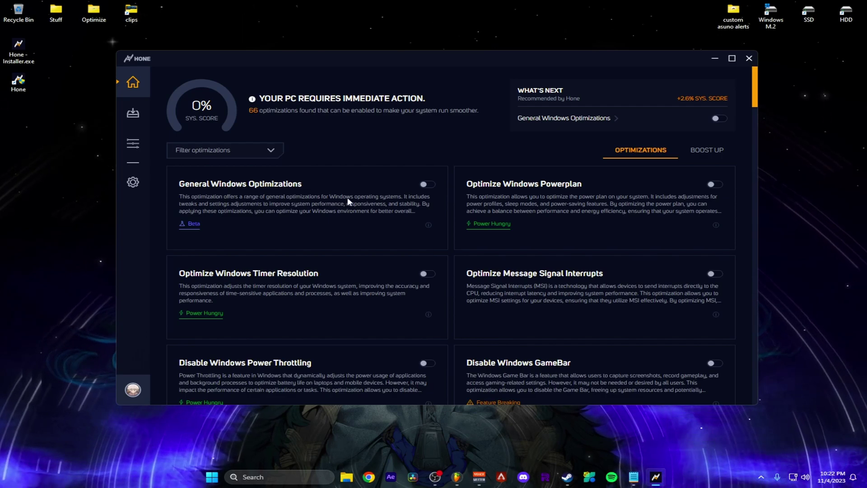
click(716, 118)
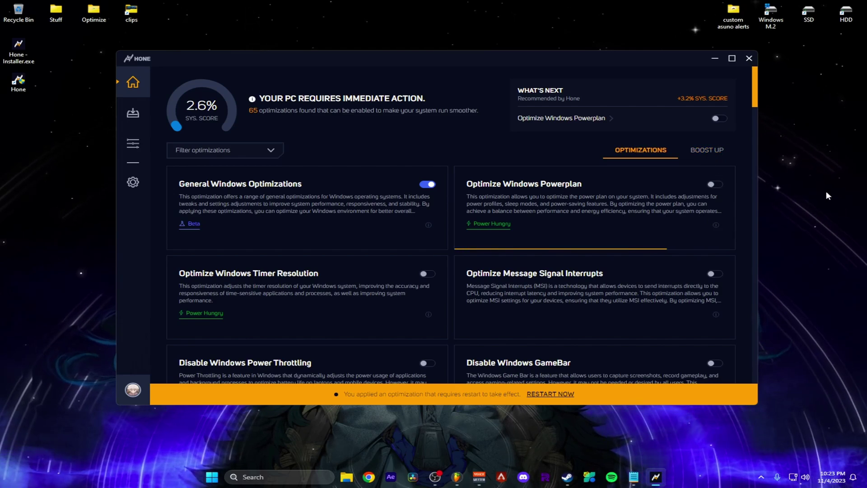
click(509, 227)
mouse_move(212, 317)
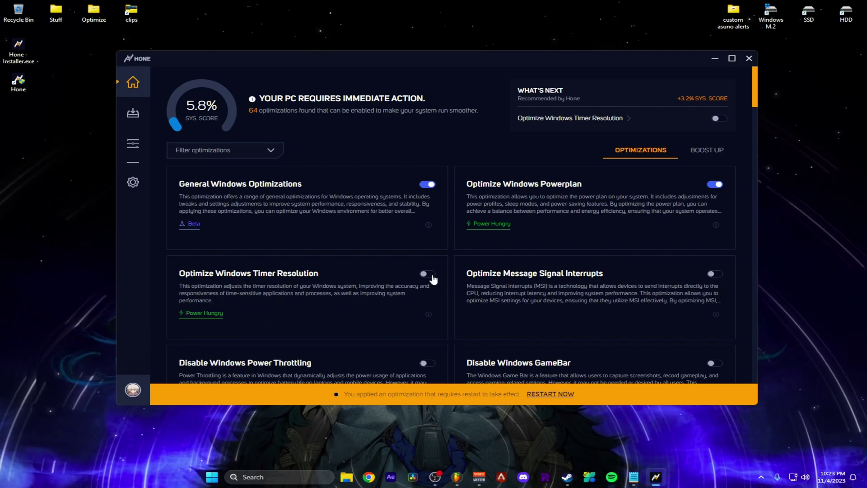
scroll(513, 142, down, 3)
click(516, 142)
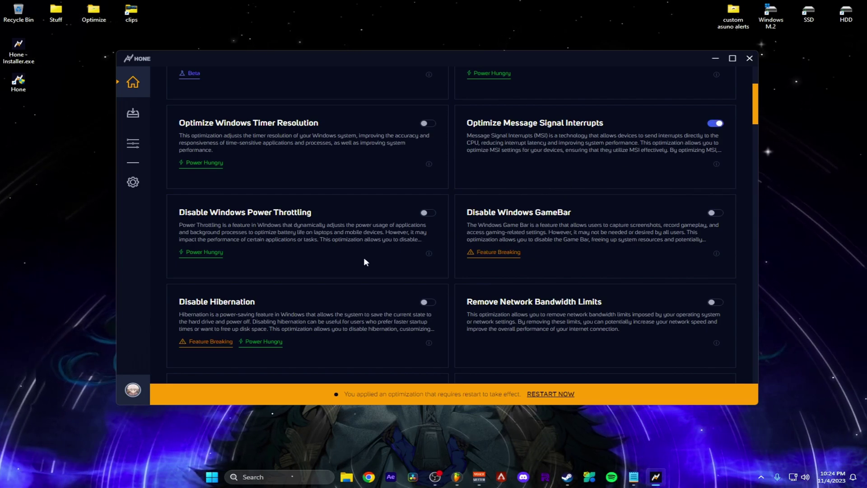
click(424, 213)
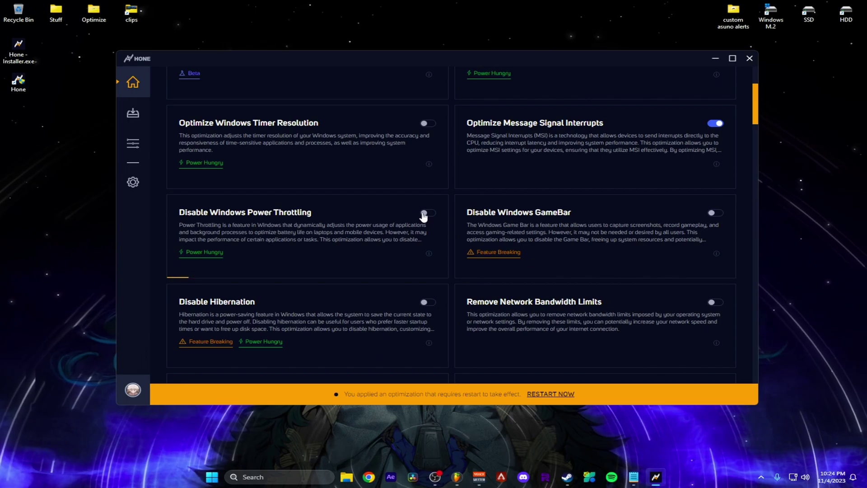
click(714, 213)
click(470, 309)
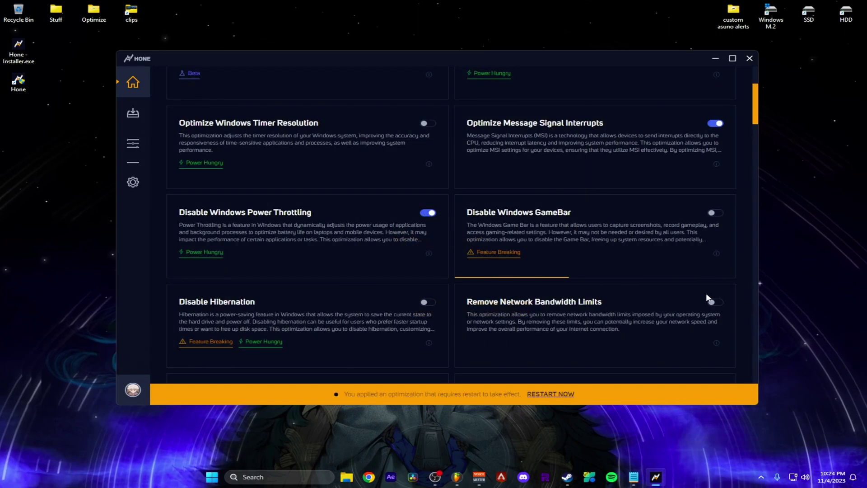
click(435, 307)
click(499, 304)
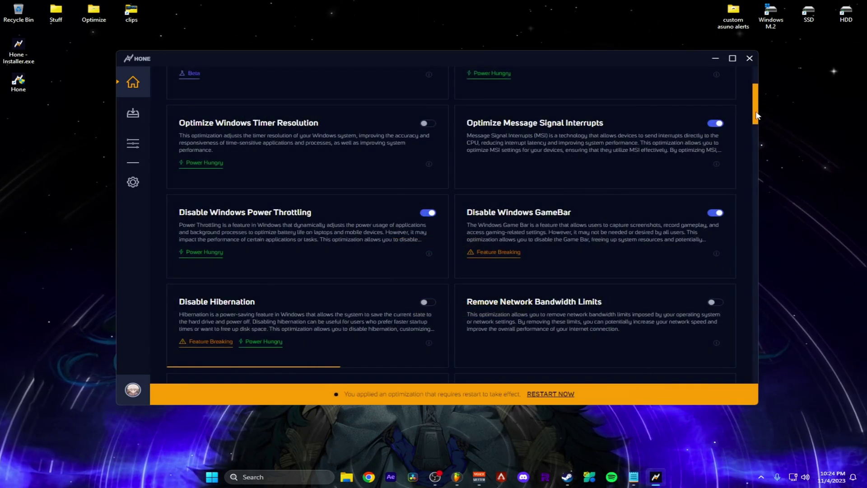
drag(757, 114, 760, 54)
- Filter the optimization list to show only Internet optimizations
click(228, 150)
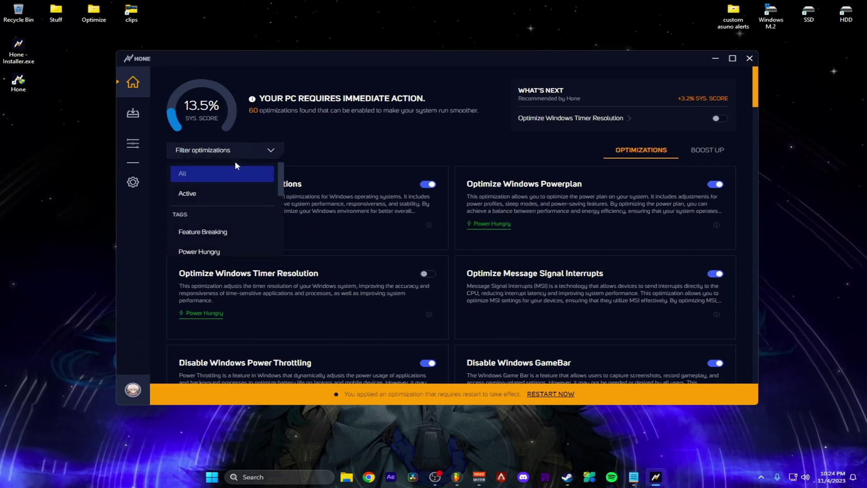
drag(280, 182, 203, 238)
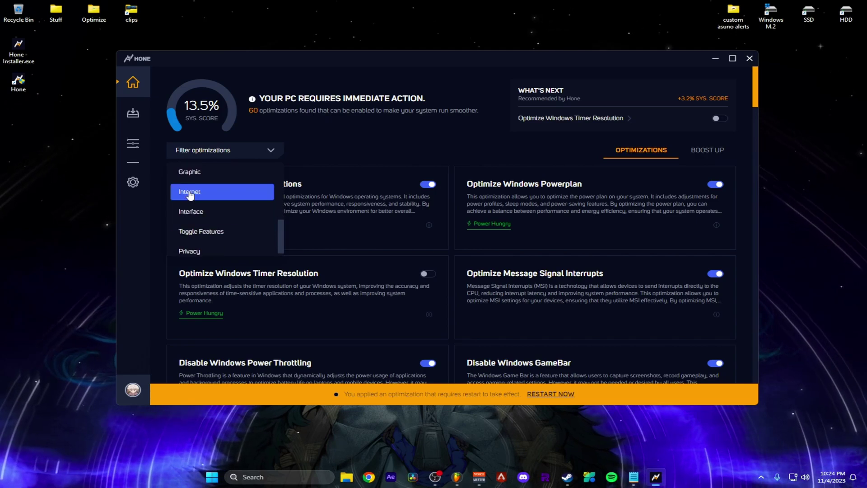
click(213, 197)
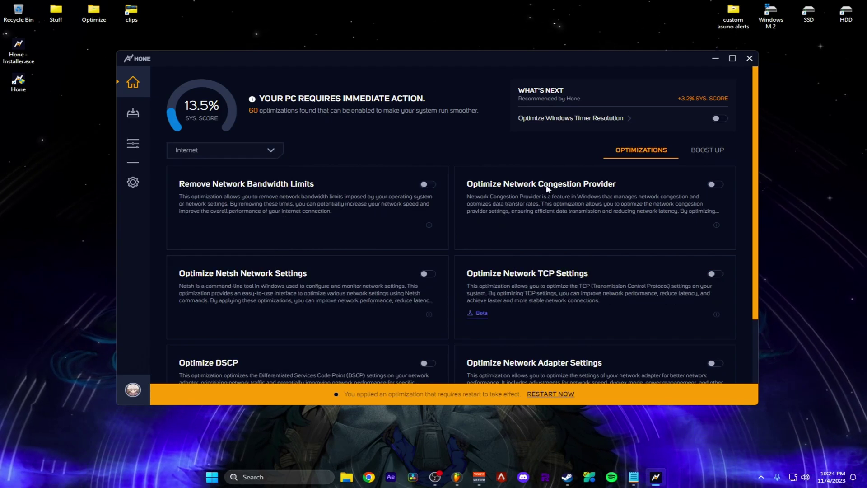
- Enable Remove Network Bandwidth Limits, Network Congestion Provider, DSCP and Disable Task Offload
click(424, 184)
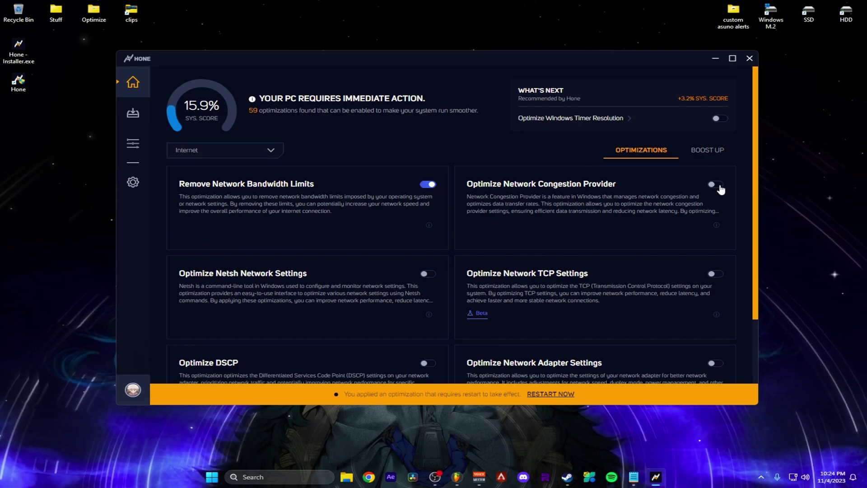
click(718, 185)
scroll(755, 153, down, 2)
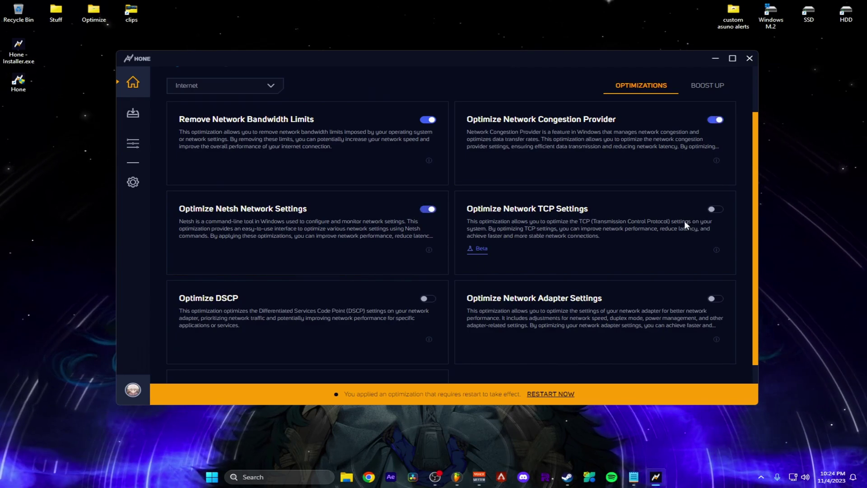
scroll(737, 217, down, 2)
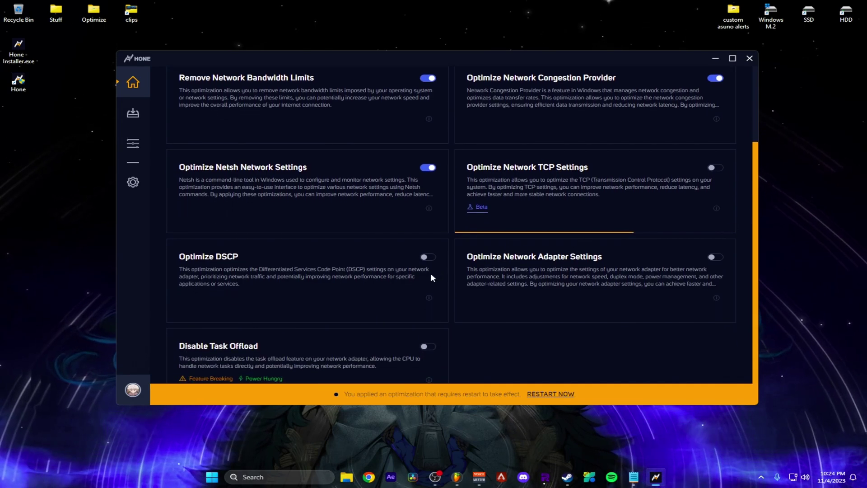
click(430, 261)
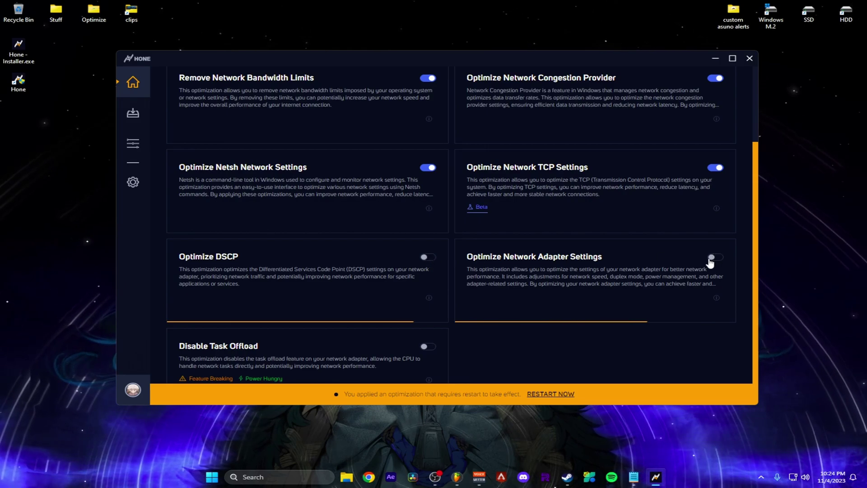
scroll(757, 205, down, 1)
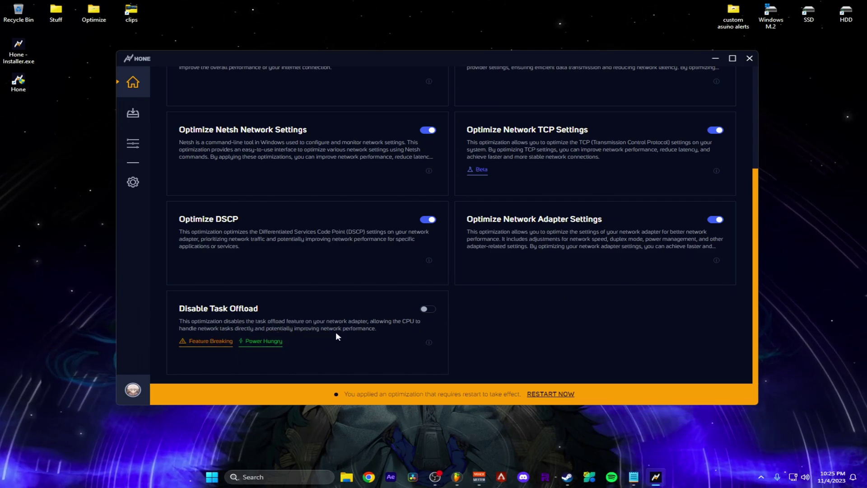
click(427, 311)
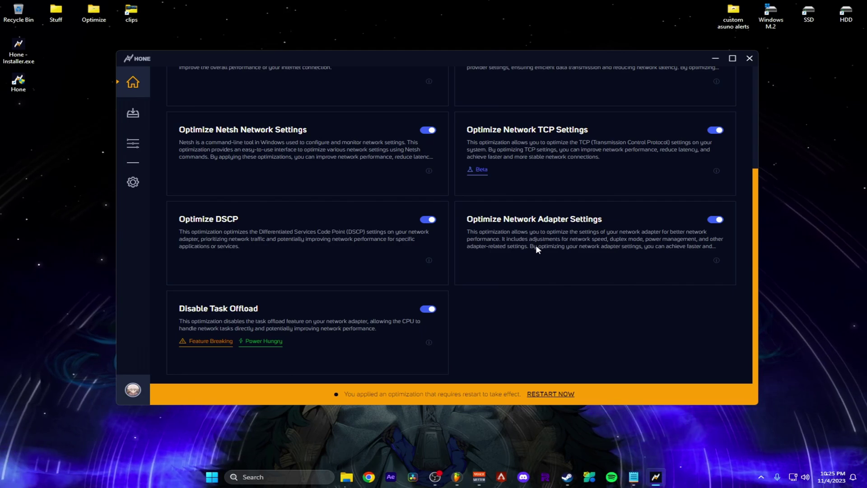
scroll(523, 293, up, 3)
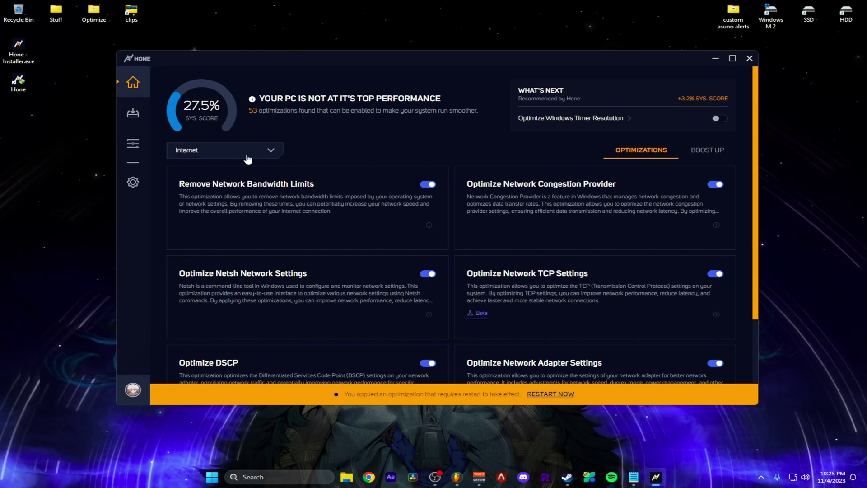
- Switch the category filter to Interface optimizations
click(262, 152)
scroll(250, 192, down, 3)
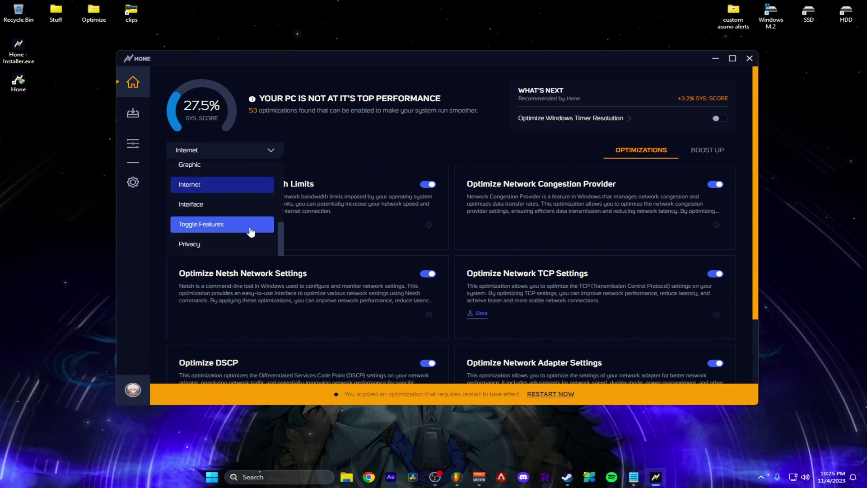
click(239, 204)
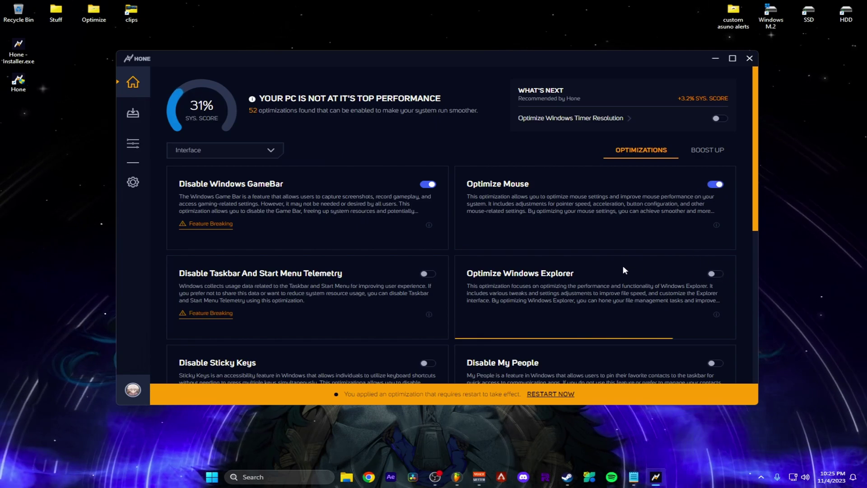
- Enable Disable Taskbar And Start Menu Telemetry, Disable Sticky Keys and Disable My People, accepting warnings
click(429, 274)
click(470, 306)
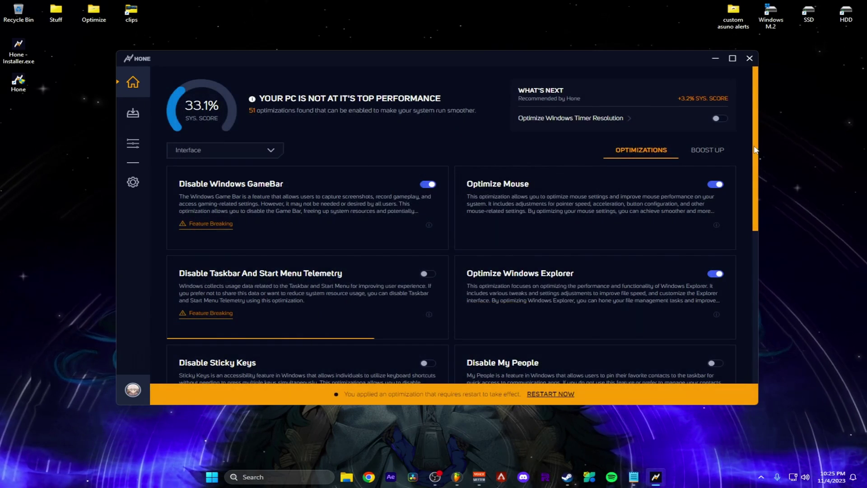
scroll(755, 150, down, 3)
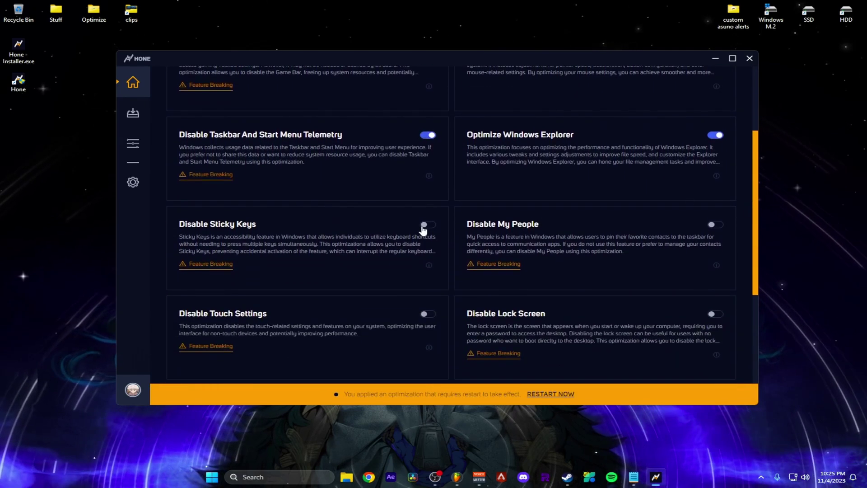
click(422, 226)
click(457, 305)
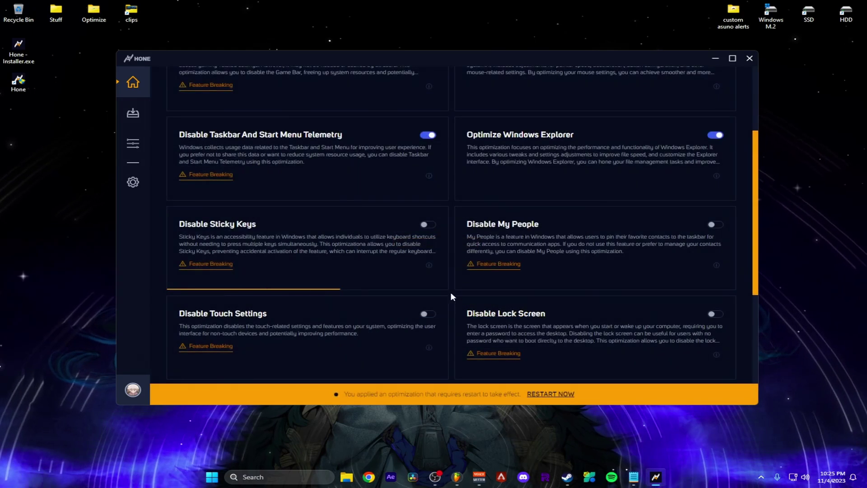
scroll(753, 184, down, 2)
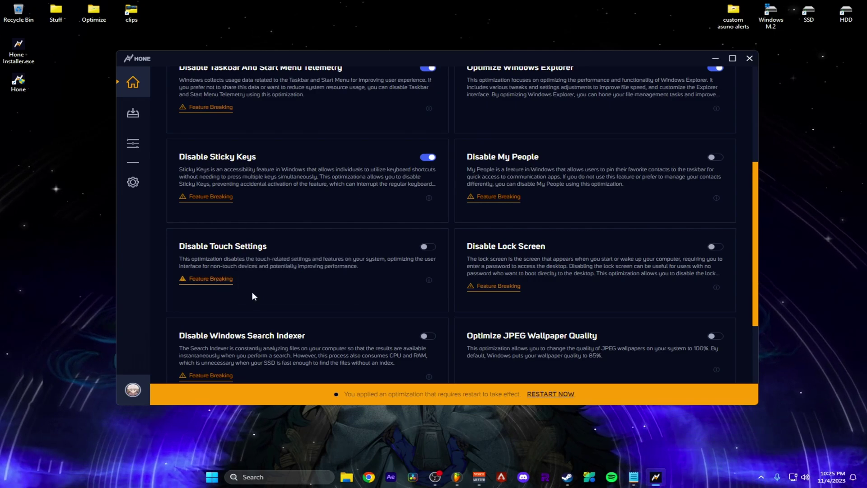
mouse_move(500, 202)
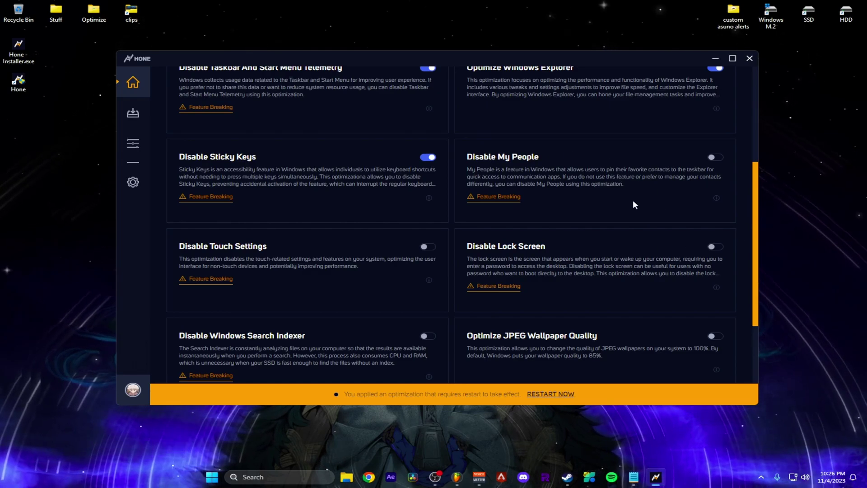
click(713, 157)
click(446, 308)
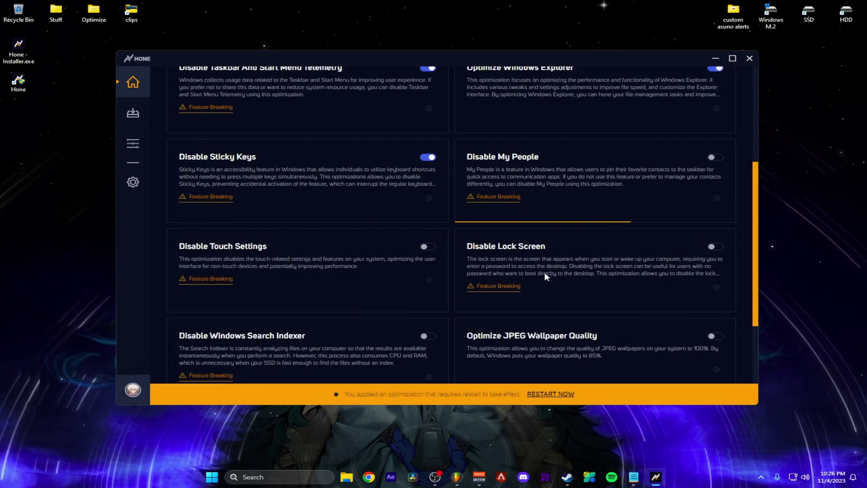
- Turn on Disable Touch Settings and accept its warning
scroll(569, 220, down, 2)
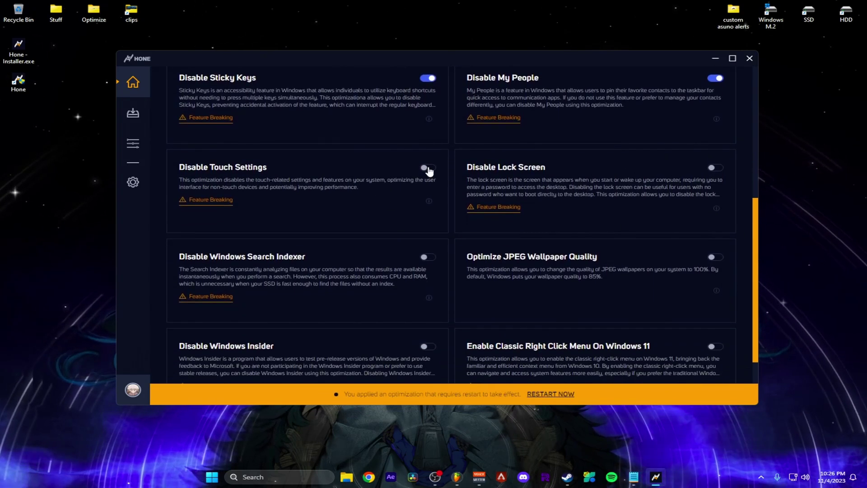
click(428, 168)
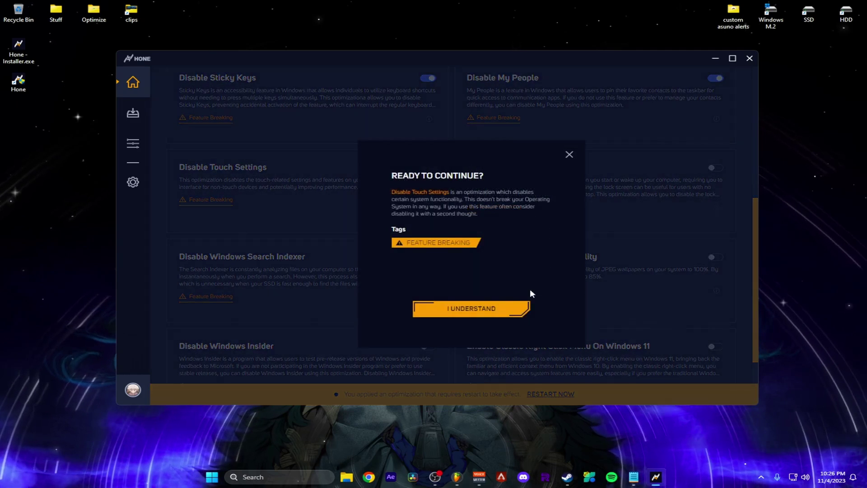
click(519, 306)
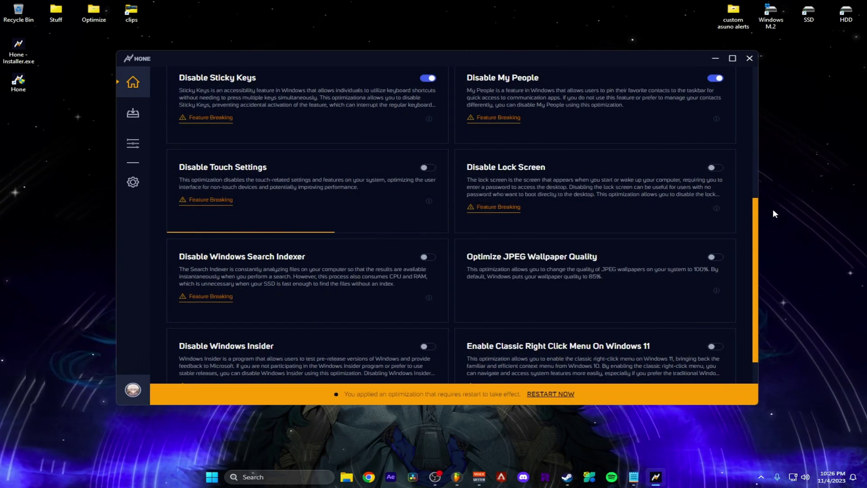
- Start and cancel a screen capture, then open and close Windows search
scroll(754, 253, down, 1)
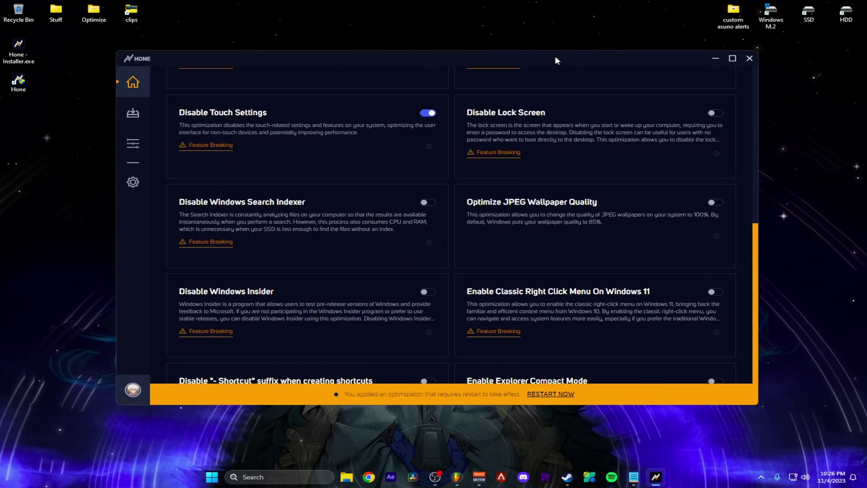
key(super+shift+s)
click(545, 66)
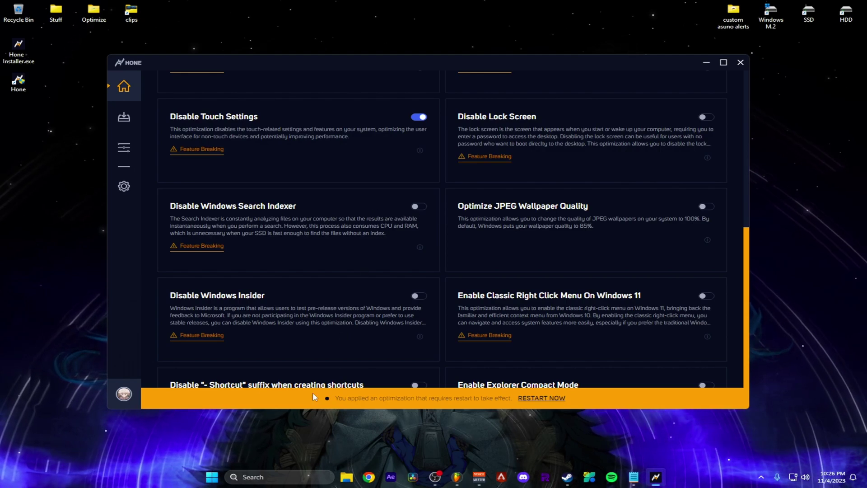
click(277, 476)
text(aa)
click(138, 446)
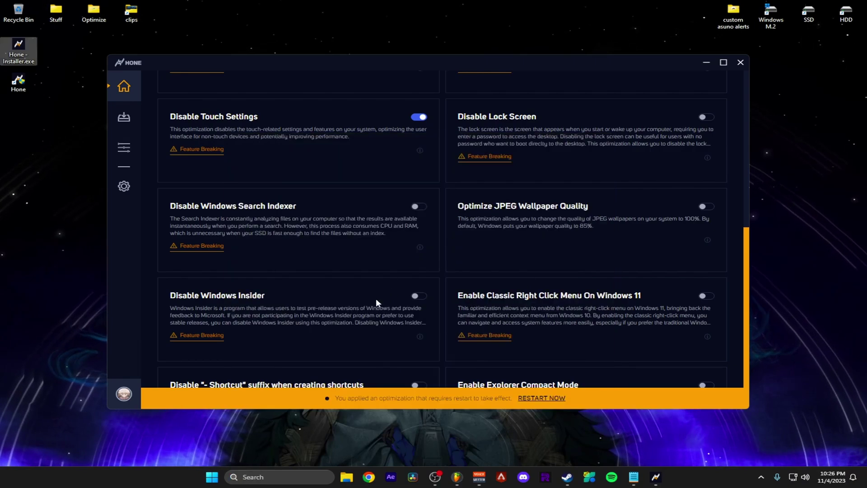
- Turn on Disable Windows Insider and accept its warning
click(417, 296)
click(462, 313)
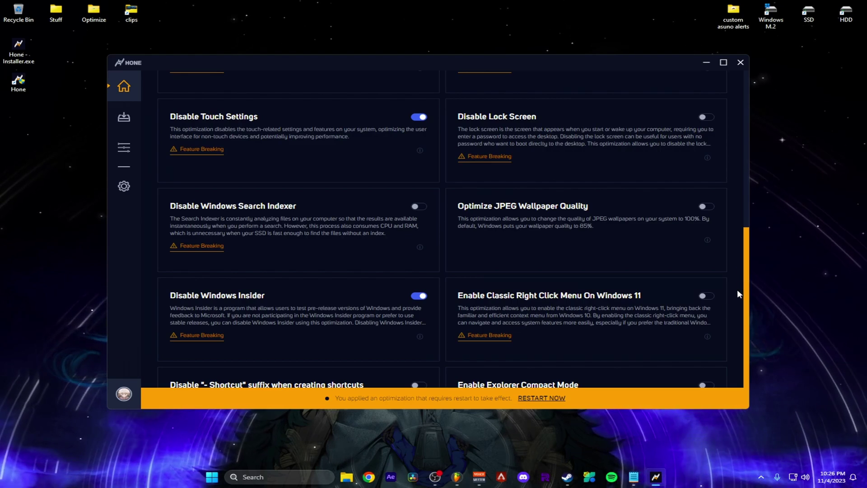
scroll(737, 288, down, 2)
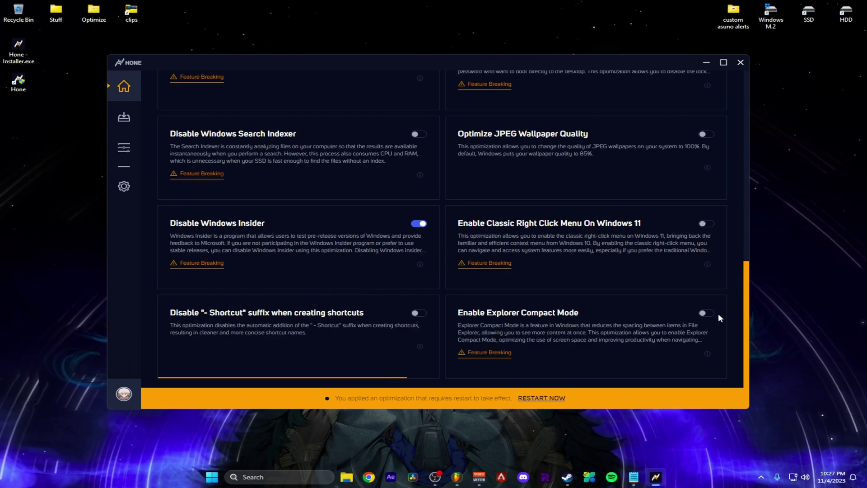
- Switch the category filter to Graphic optimizations
scroll(307, 133, up, 8)
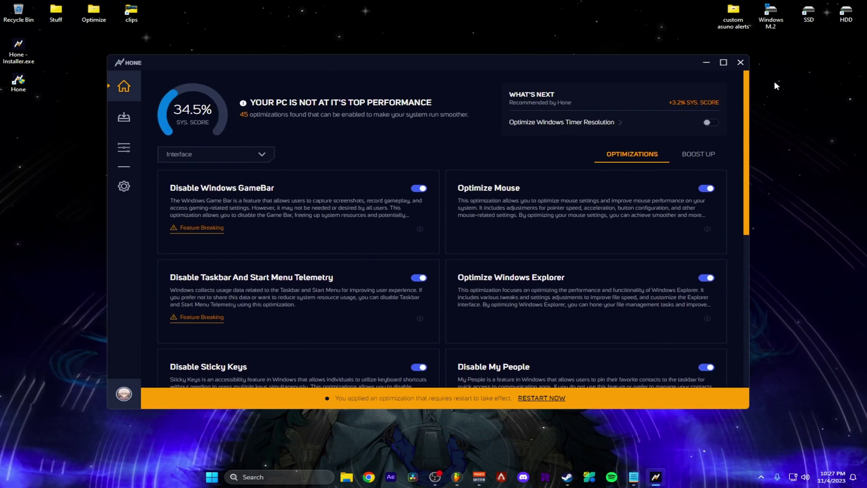
click(261, 154)
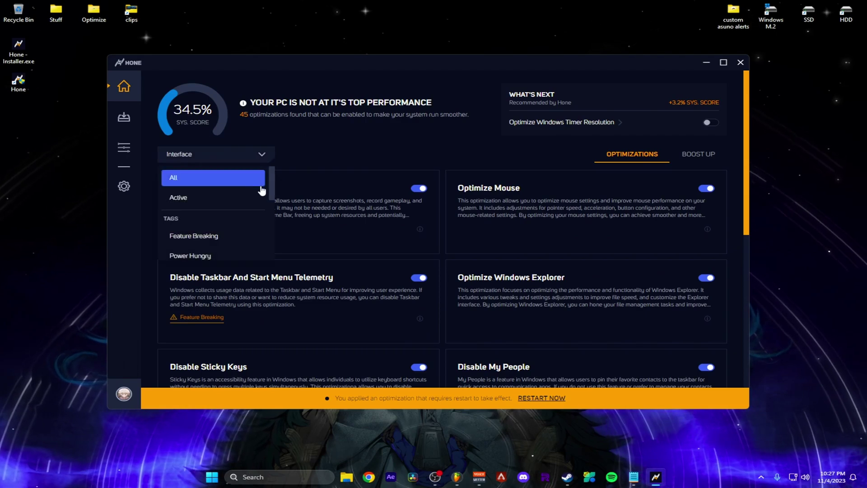
scroll(273, 195, down, 1)
scroll(273, 195, down, 2)
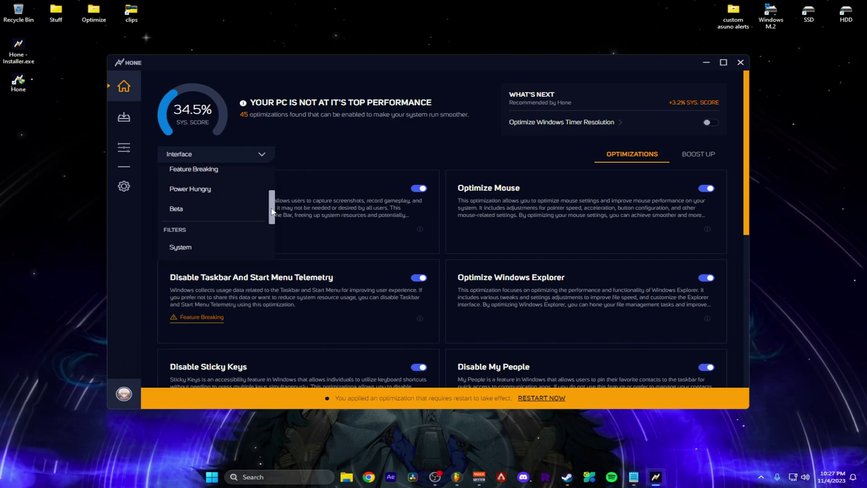
scroll(209, 208, down, 3)
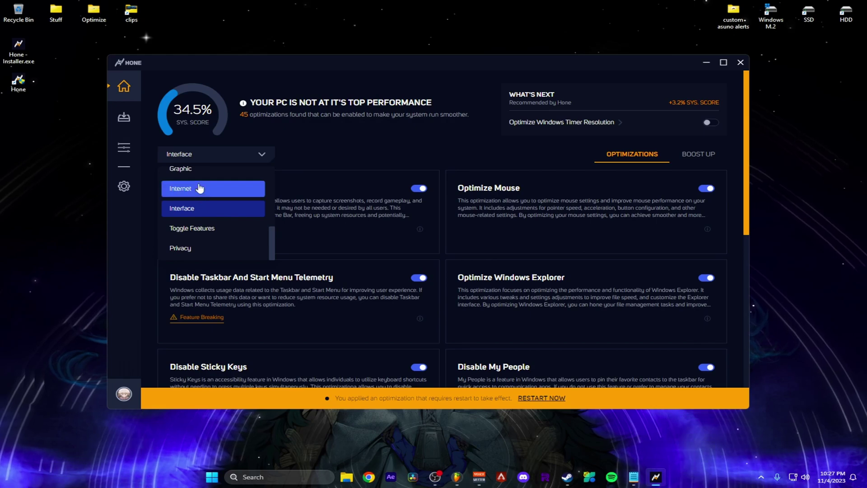
click(205, 172)
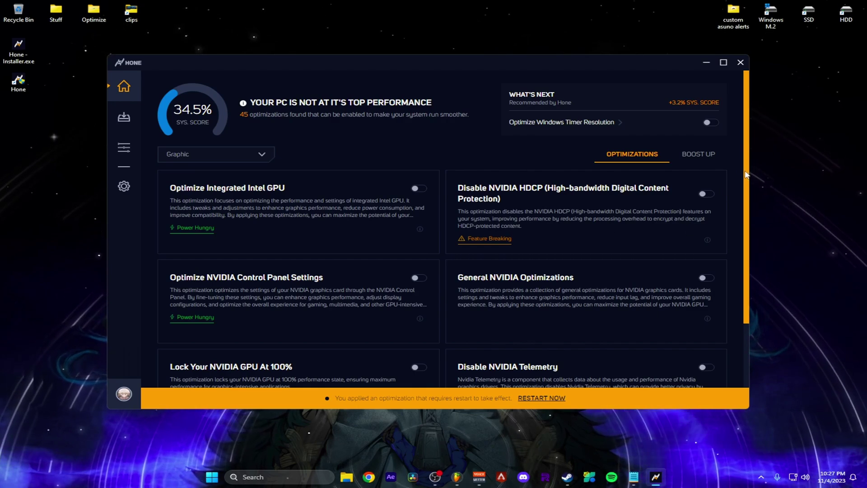
- Turn on General NVIDIA Optimizations, then reopen the category dropdown
drag(746, 175, 749, 217)
scroll(372, 237, down, 1)
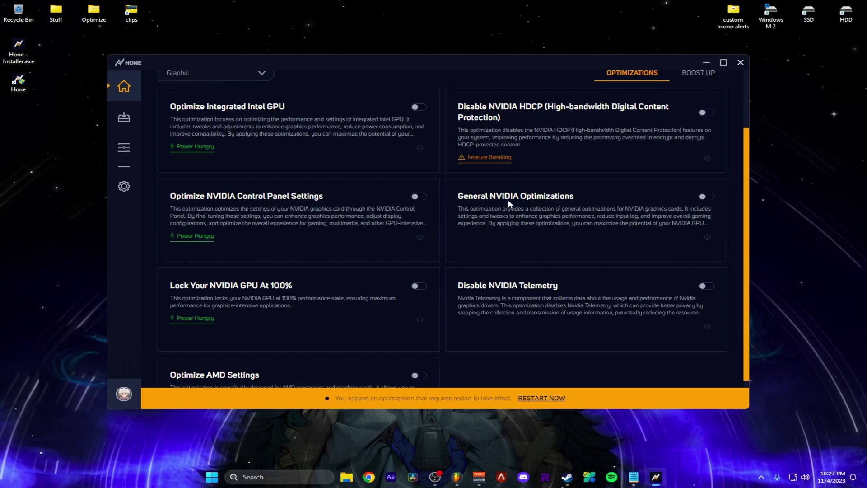
click(707, 197)
scroll(747, 211, down, 1)
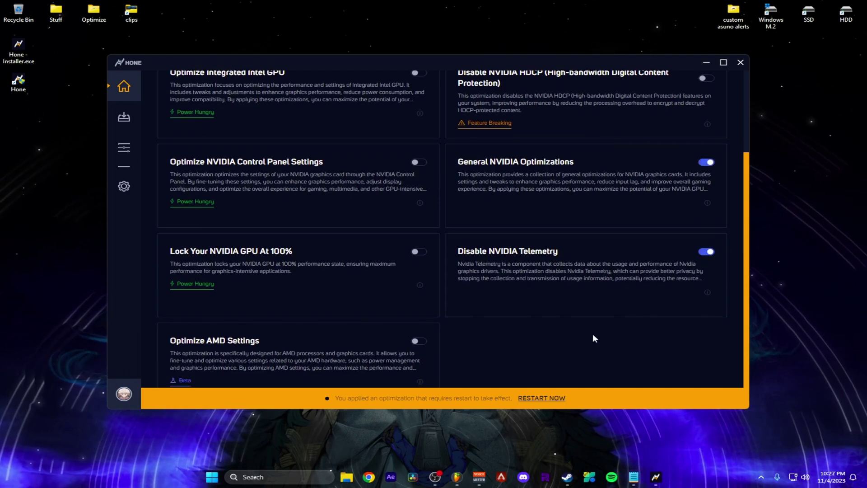
scroll(595, 329, down, 1)
scroll(590, 325, up, 4)
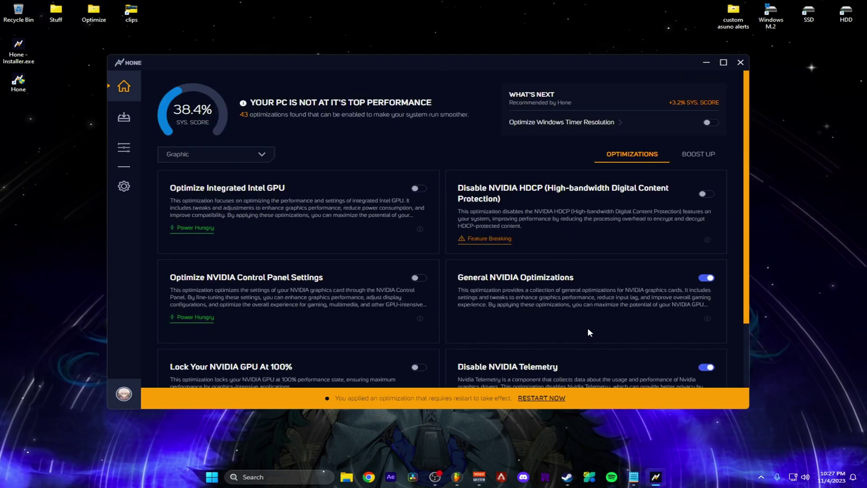
click(214, 155)
drag(271, 177, 258, 227)
- Switch the category filter from Internet to Toggle Features optimizations
click(214, 237)
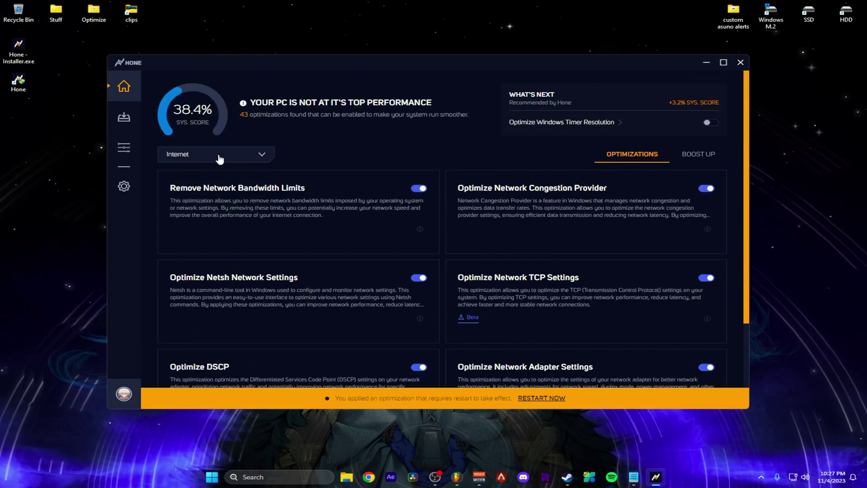
click(219, 159)
scroll(222, 232, down, 1)
click(217, 227)
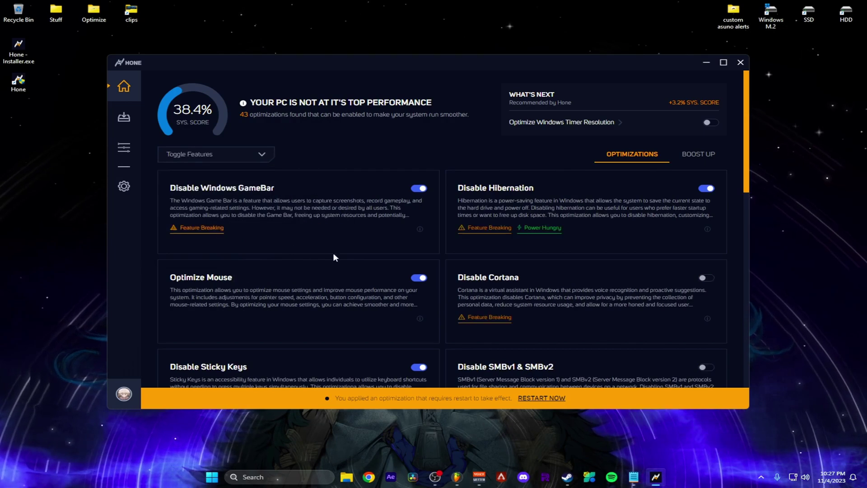
scroll(345, 251, down, 15)
scroll(338, 262, up, 10)
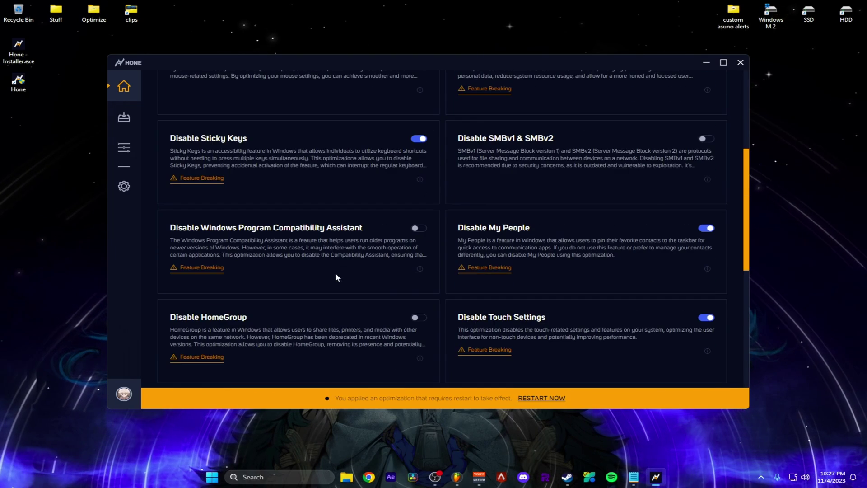
scroll(342, 257, up, 5)
scroll(497, 244, down, 3)
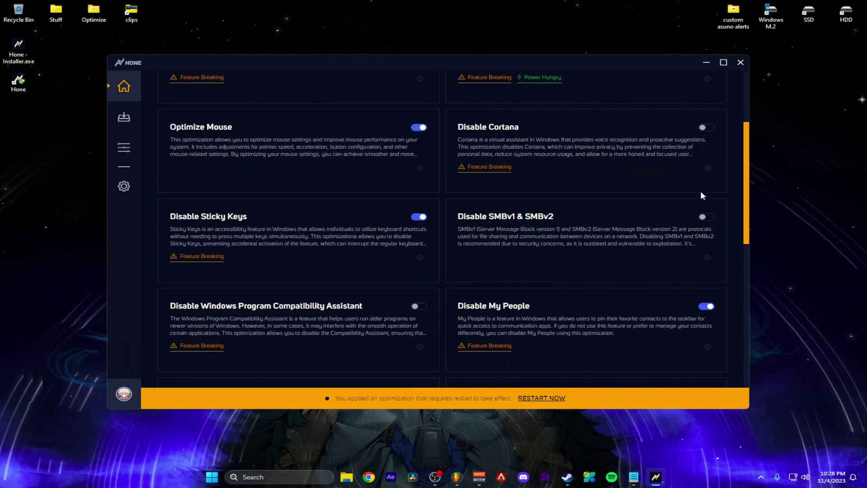
- Enable Disable Cortana, accepting its warning, and Disable SMBv1 & SMBv2 from its details
click(706, 127)
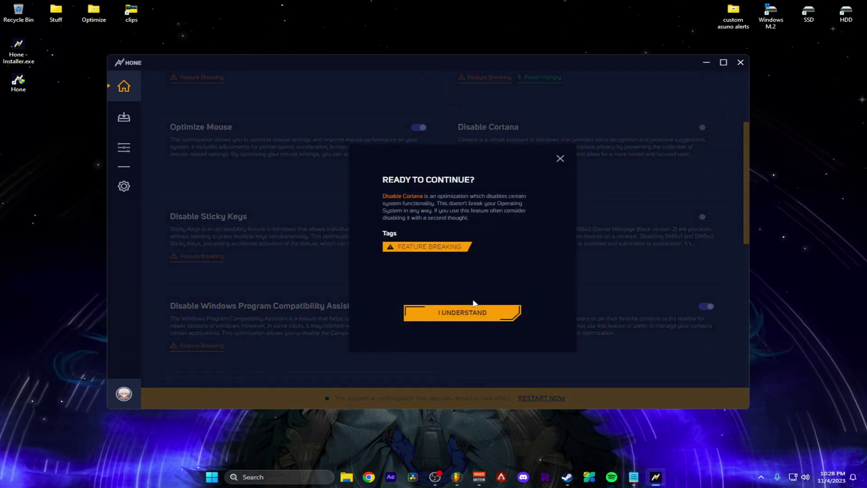
click(461, 312)
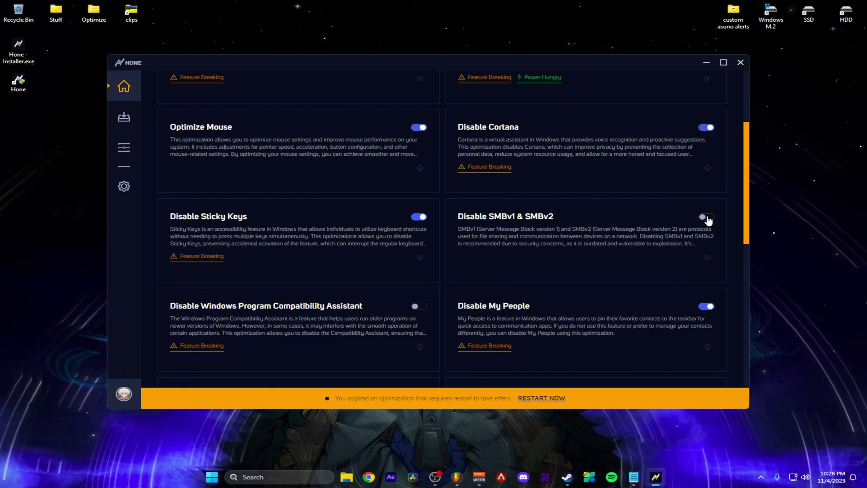
click(707, 257)
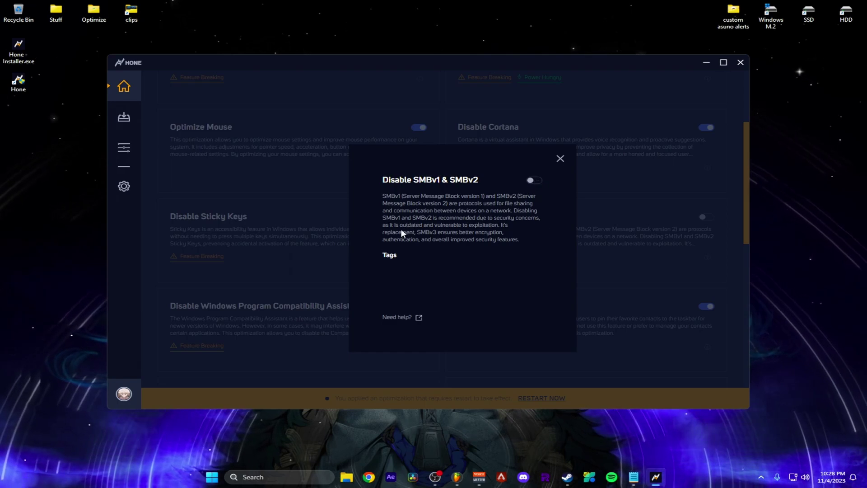
click(533, 181)
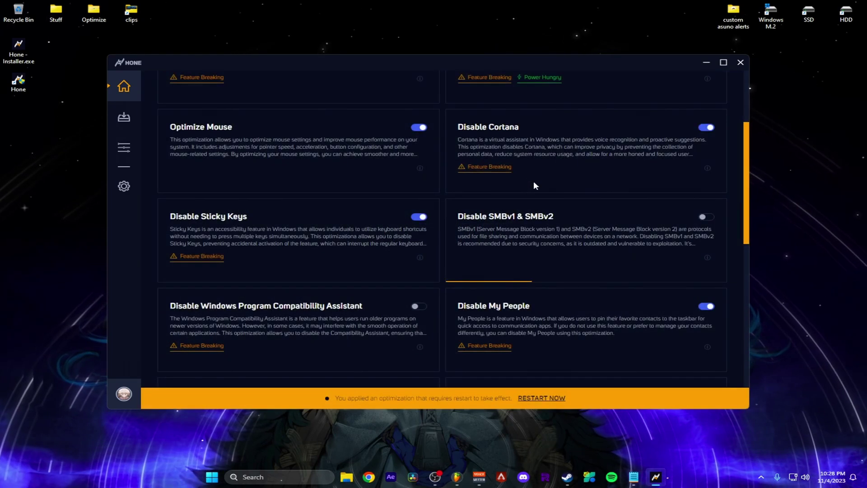
- Turn on Disable Windows Program Compatibility Assistant and Disable HomeGroup, accepting each feature-breaking warning
scroll(731, 226, down, 3)
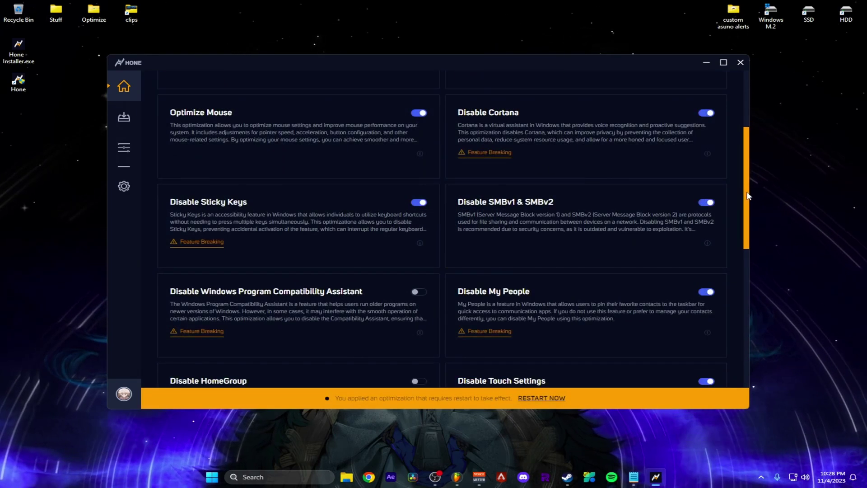
scroll(732, 224, down, 1)
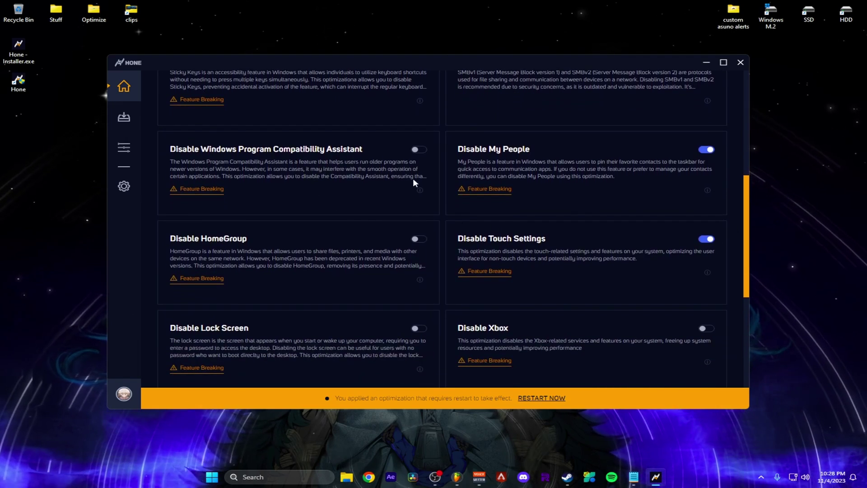
click(419, 190)
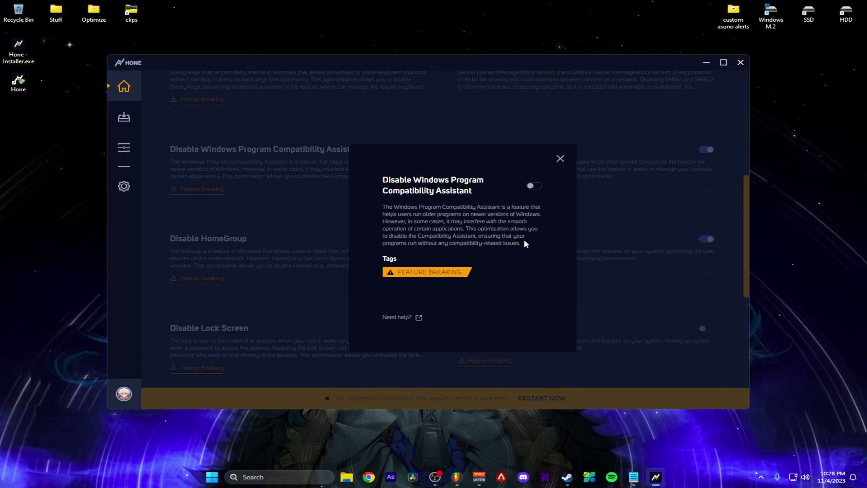
click(534, 186)
click(455, 310)
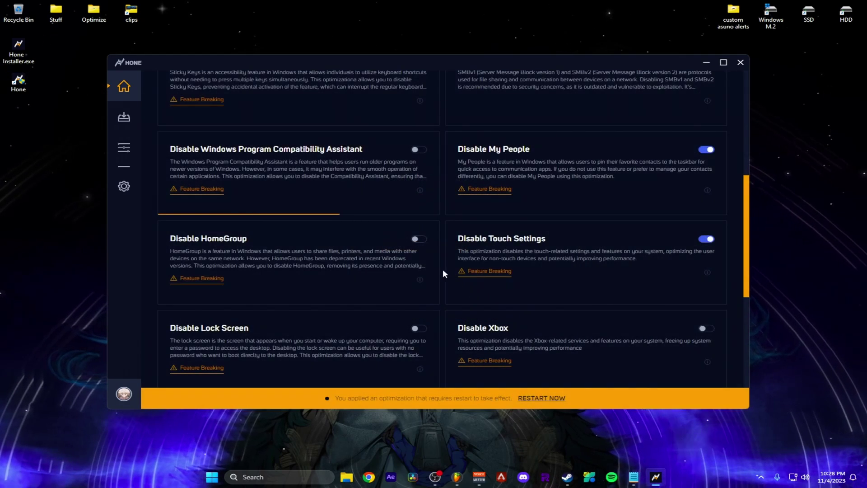
click(419, 238)
click(457, 310)
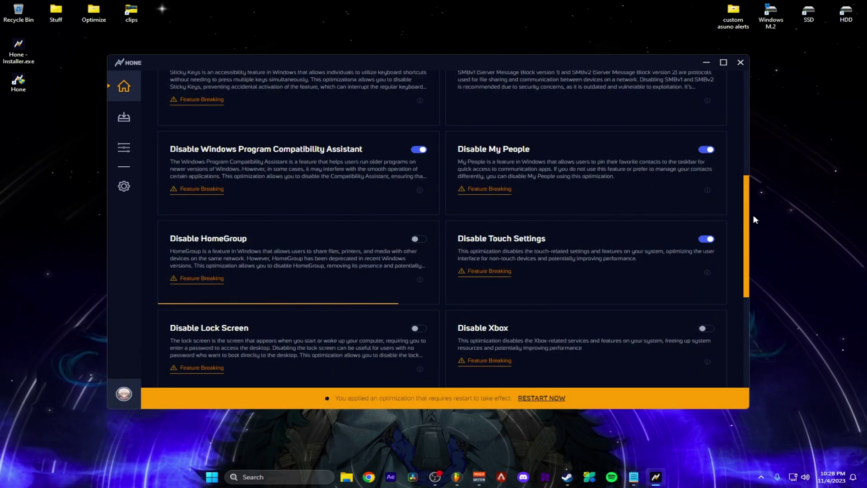
- Turn on Disable Xbox, Fax And Print and DiagTrack telemetry, accept each warning, then show all optimizations
drag(746, 232, 734, 276)
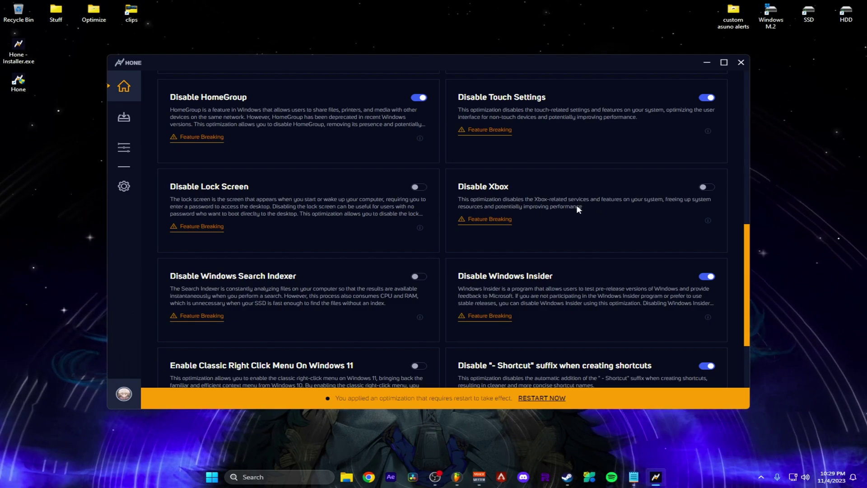
click(705, 187)
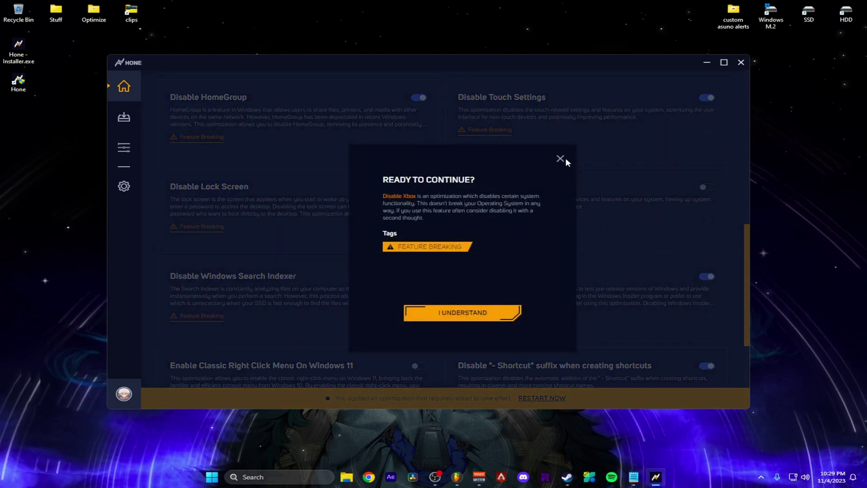
click(451, 311)
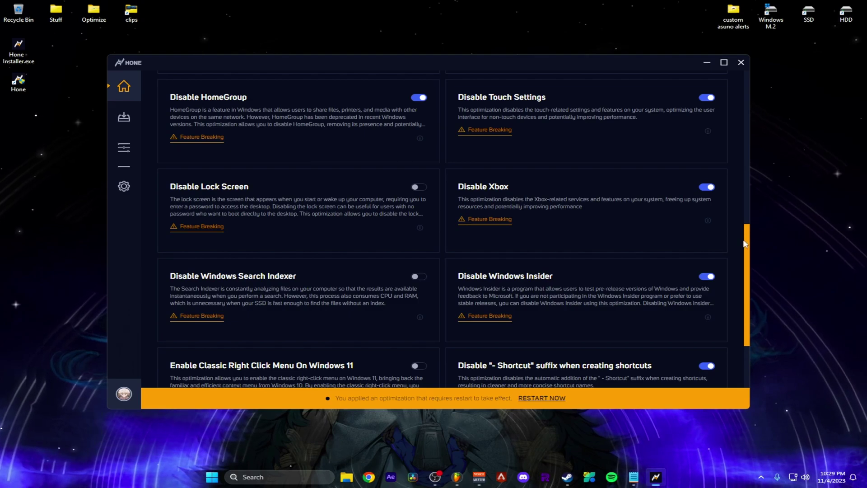
drag(745, 234, 730, 324)
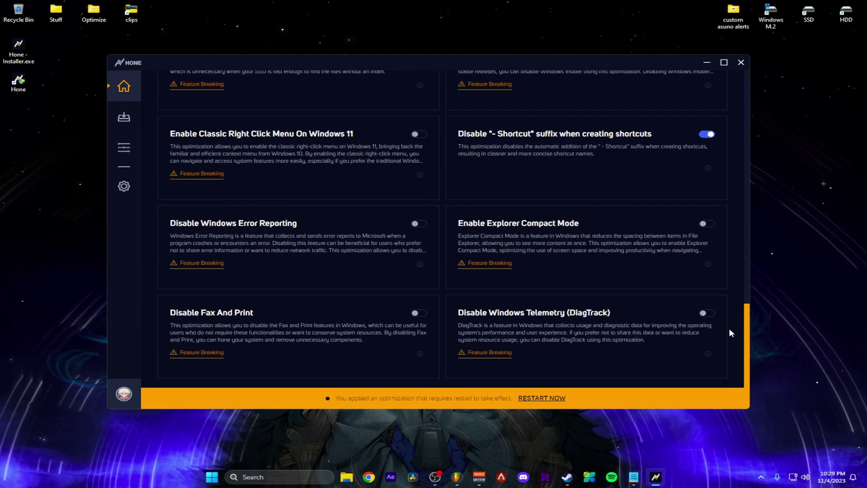
click(418, 313)
click(509, 313)
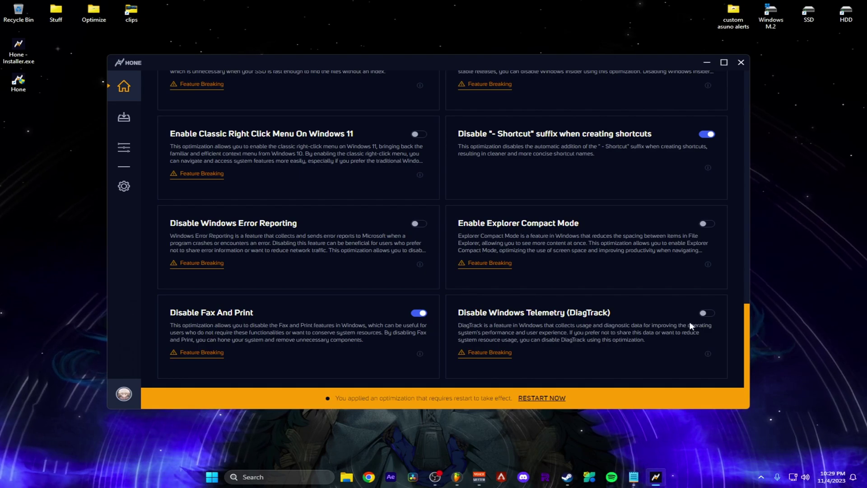
click(705, 313)
key(Return)
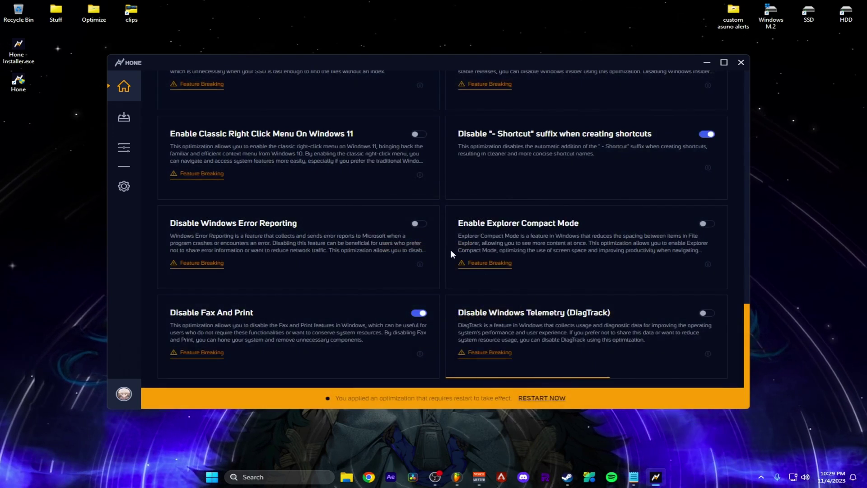
scroll(357, 245, up, 15)
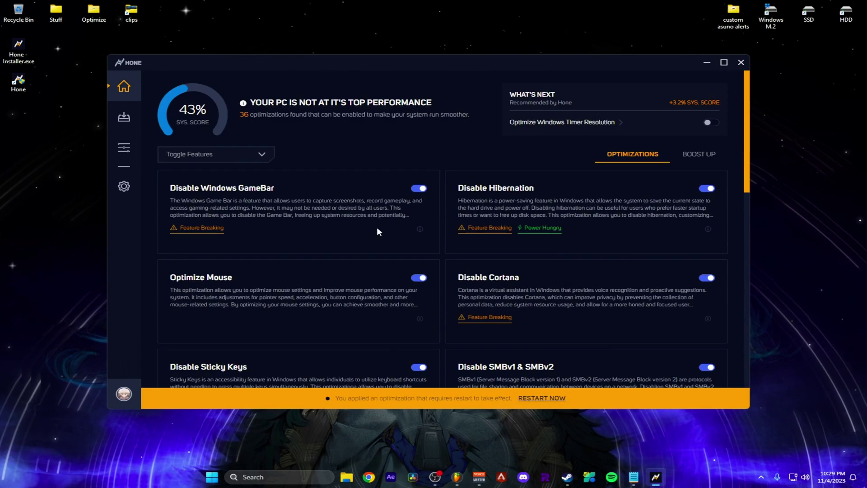
click(225, 151)
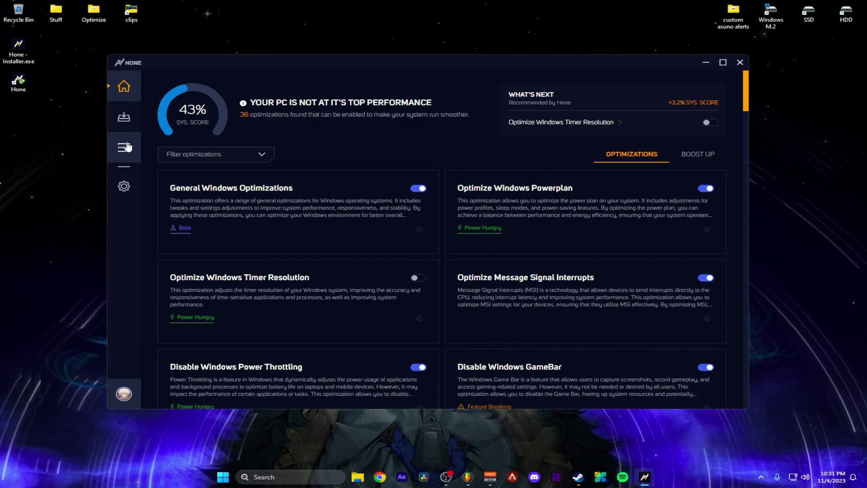
- Browse the Game Settings grid of supported games, then go back to the home dashboard
click(130, 153)
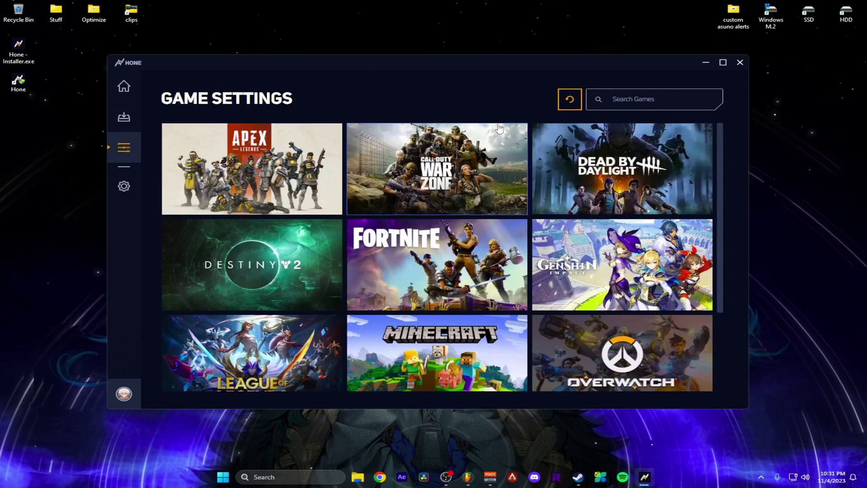
scroll(721, 139, down, 3)
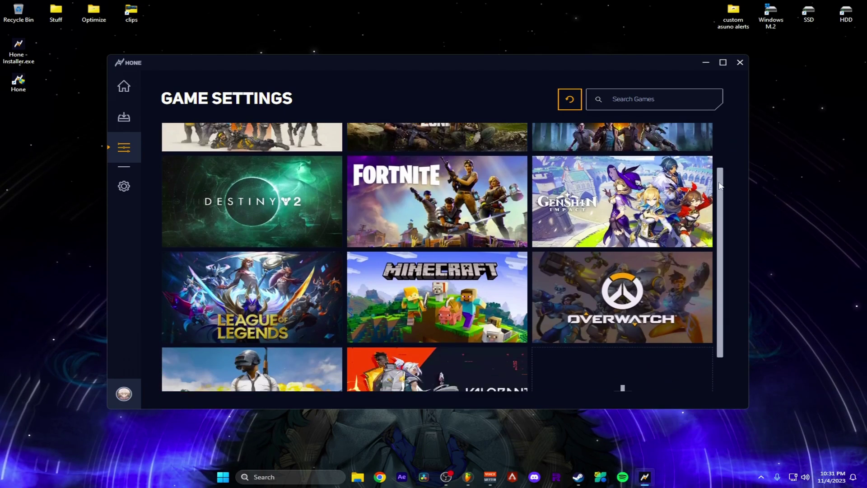
scroll(279, 170, up, 3)
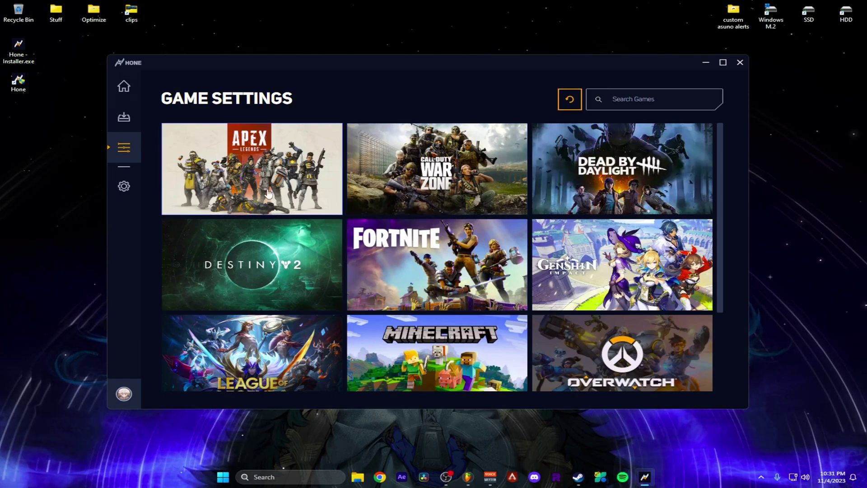
scroll(284, 291, down, 3)
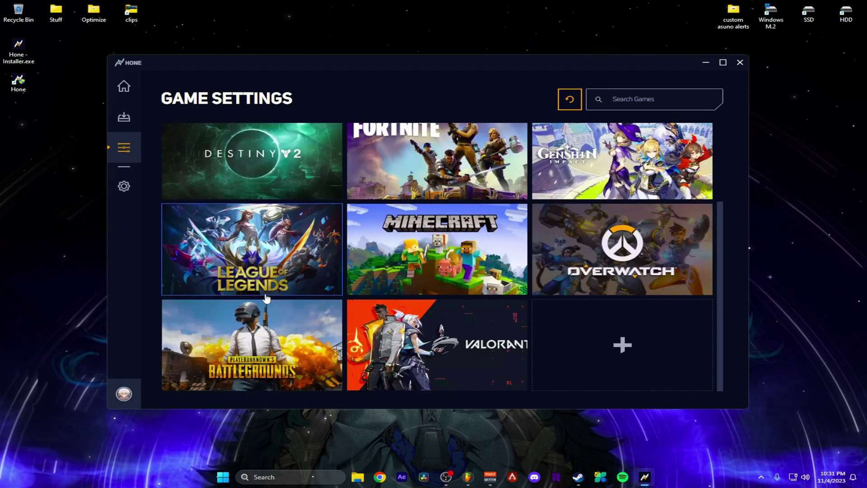
scroll(544, 210, up, 3)
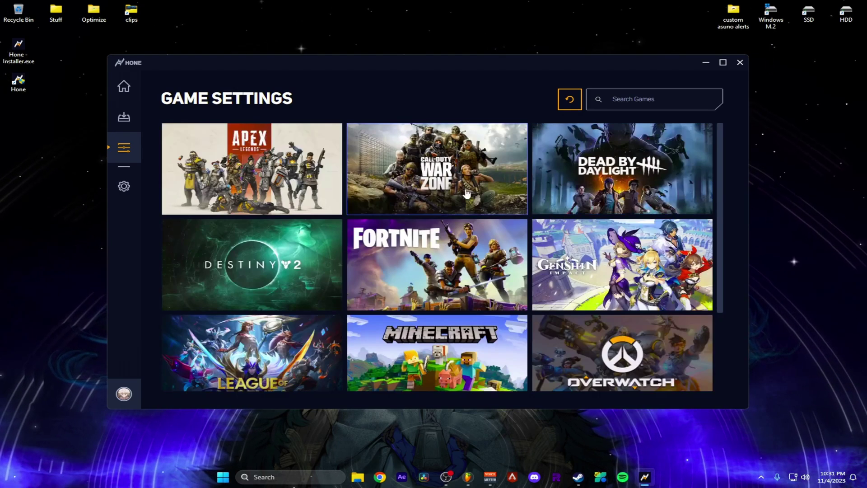
scroll(465, 195, down, 3)
scroll(562, 276, up, 3)
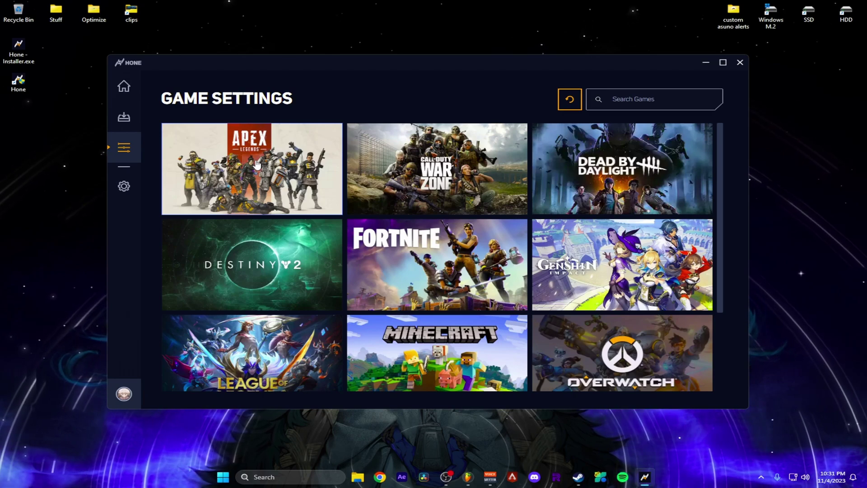
click(130, 87)
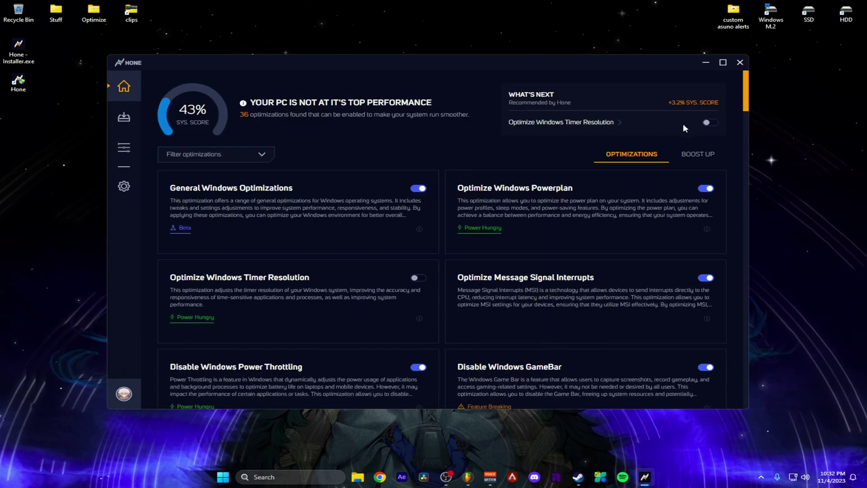
- Filter the optimizations and enable Optimize Windows Scheduled Tasks, accepting its warning on the second attempt
click(252, 154)
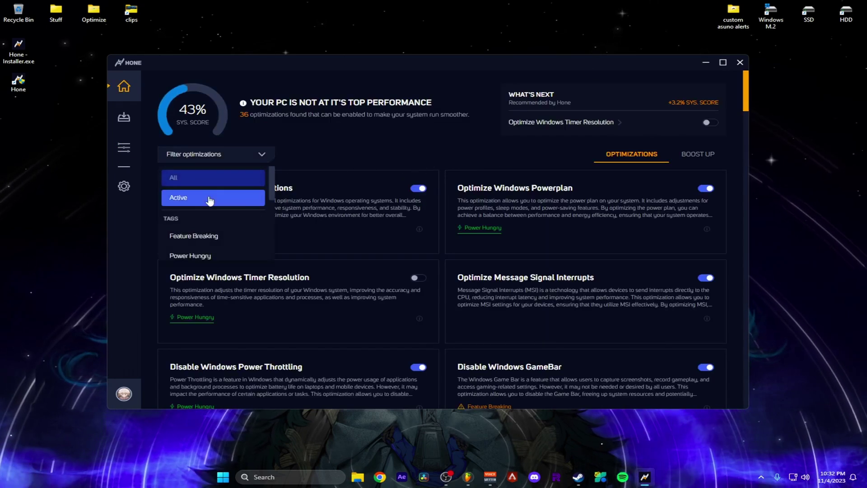
click(213, 239)
scroll(210, 153, down, 10)
click(419, 175)
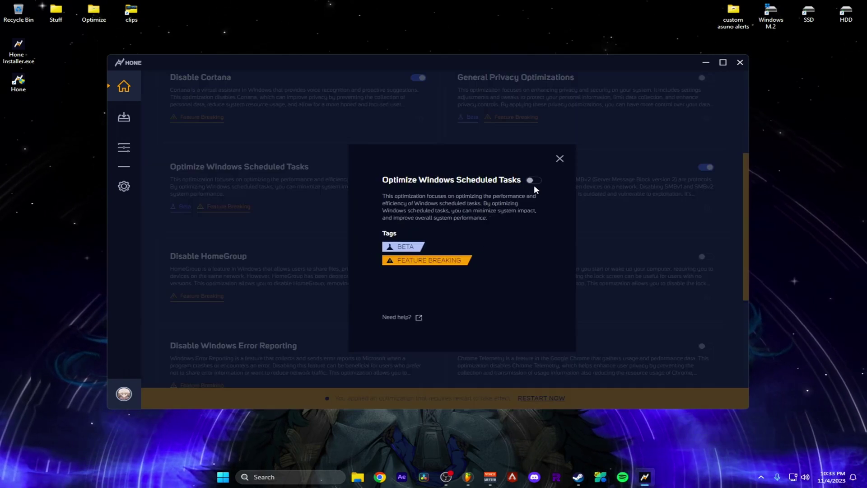
click(534, 182)
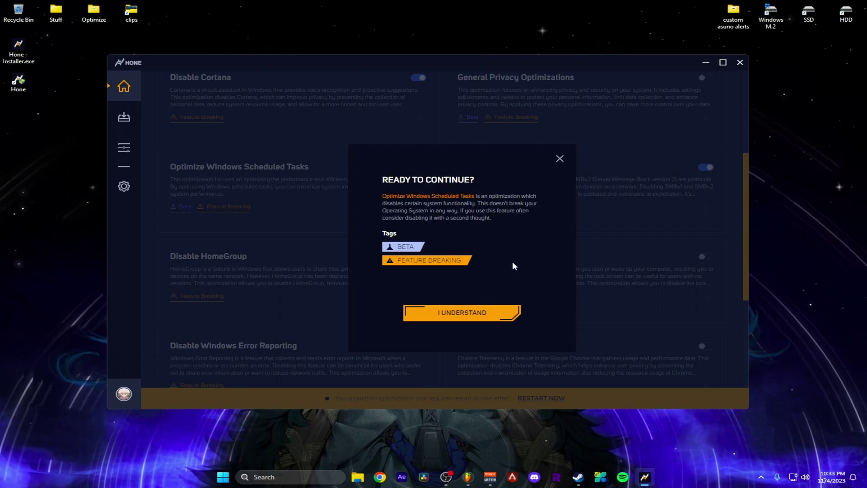
click(433, 260)
click(560, 158)
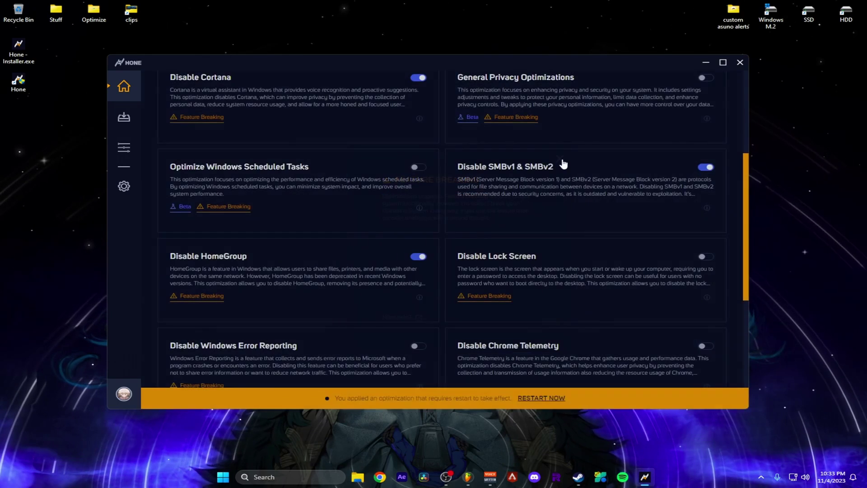
click(419, 170)
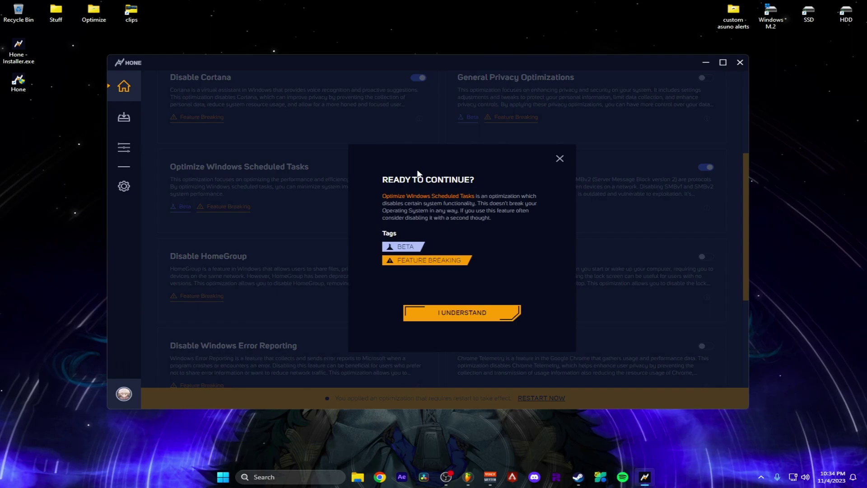
click(462, 311)
scroll(529, 286, down, 2)
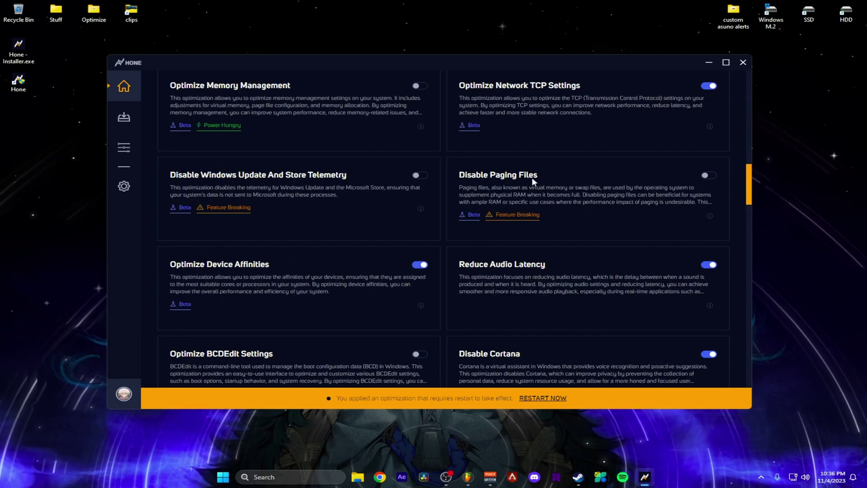
- Enable Disable Paging Files, accept its warning for a 65.5% score, and widen the window slightly
click(709, 216)
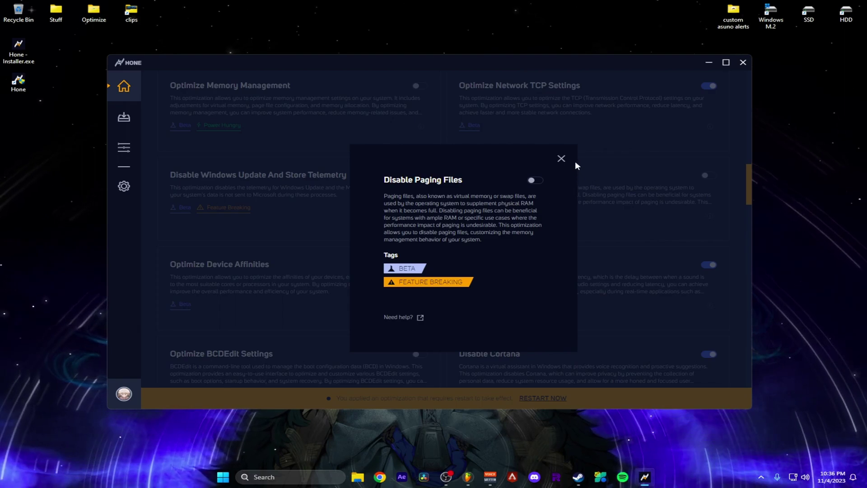
click(534, 183)
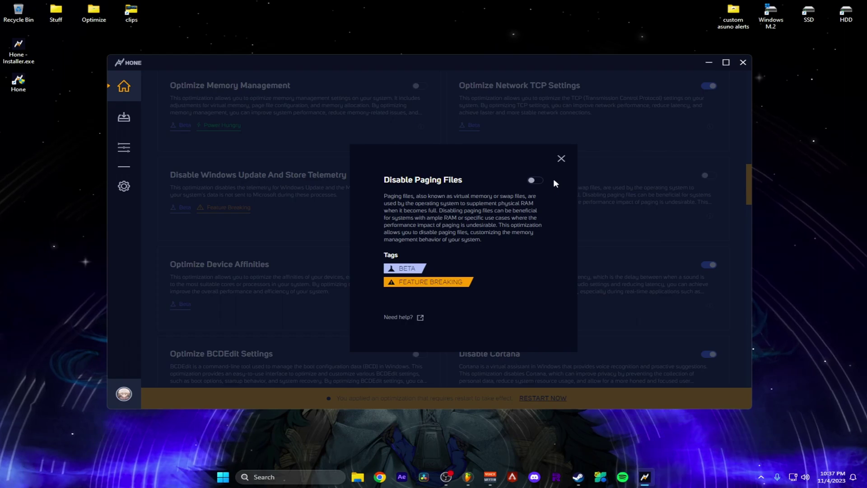
click(535, 180)
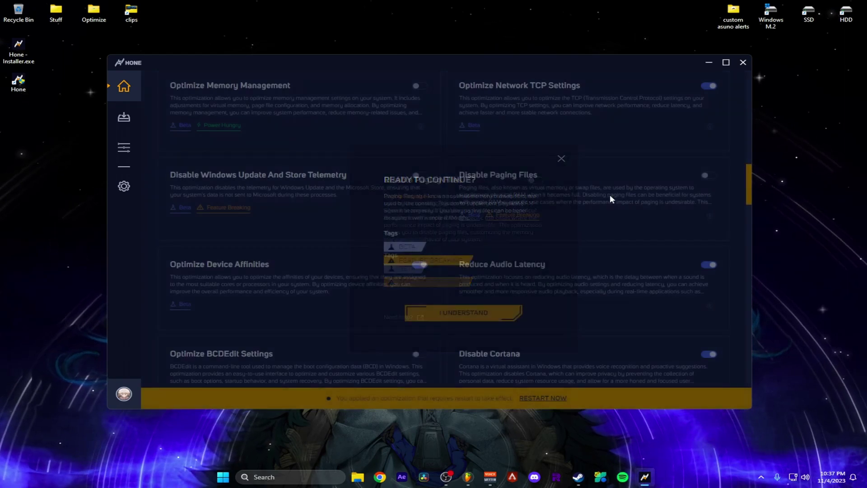
click(463, 313)
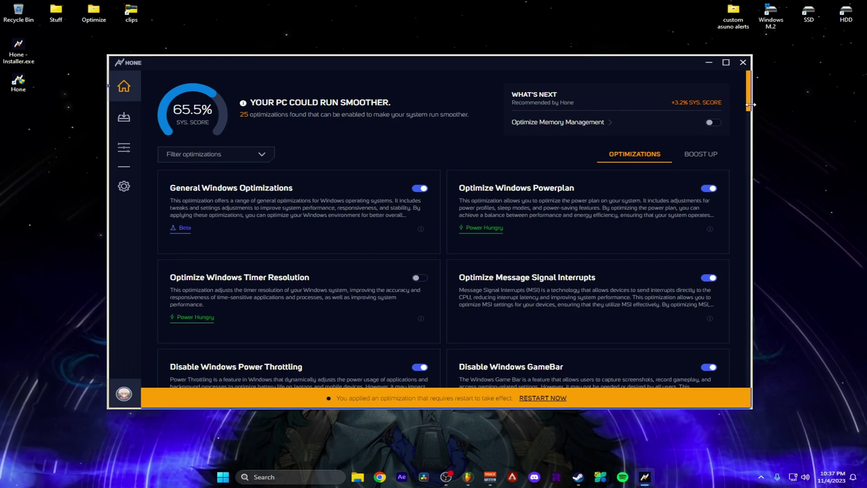
drag(751, 103, 754, 104)
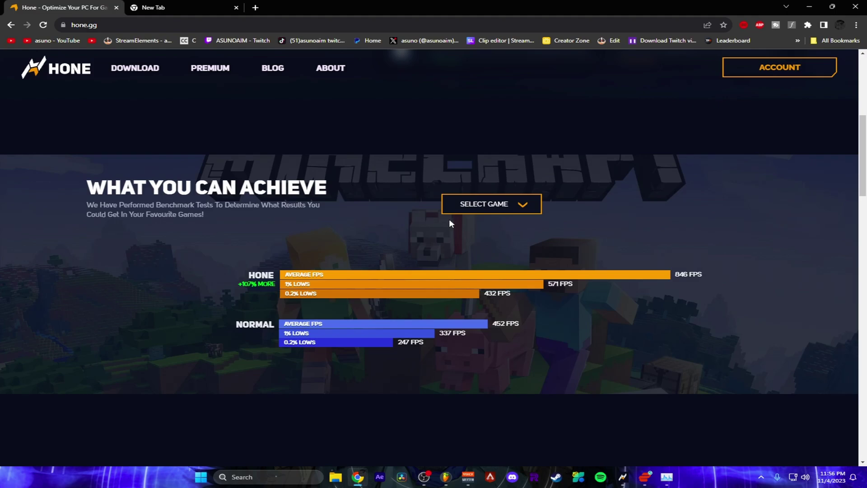
- Glance at the hone.gg Premium pricing page, then go back to the benchmark tab
click(215, 69)
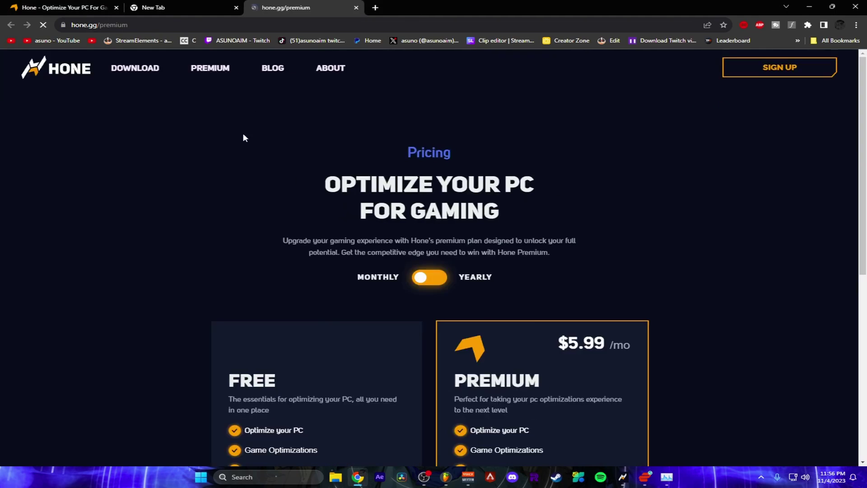
scroll(534, 211, down, 3)
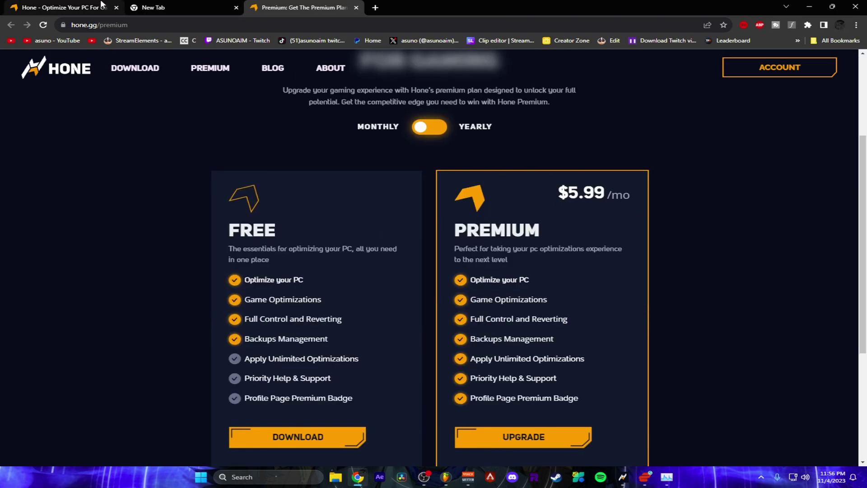
click(59, 8)
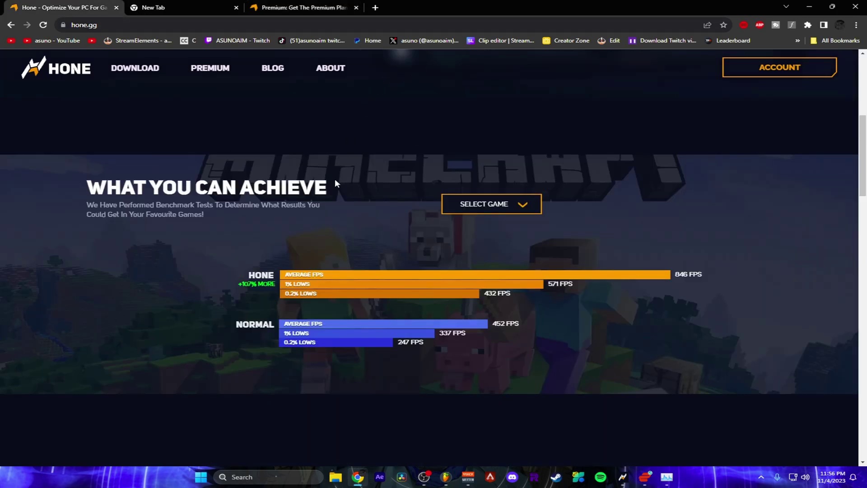
- Show the Valorant, then Fortnite, benchmark results and return to the Premium pricing tab
click(512, 199)
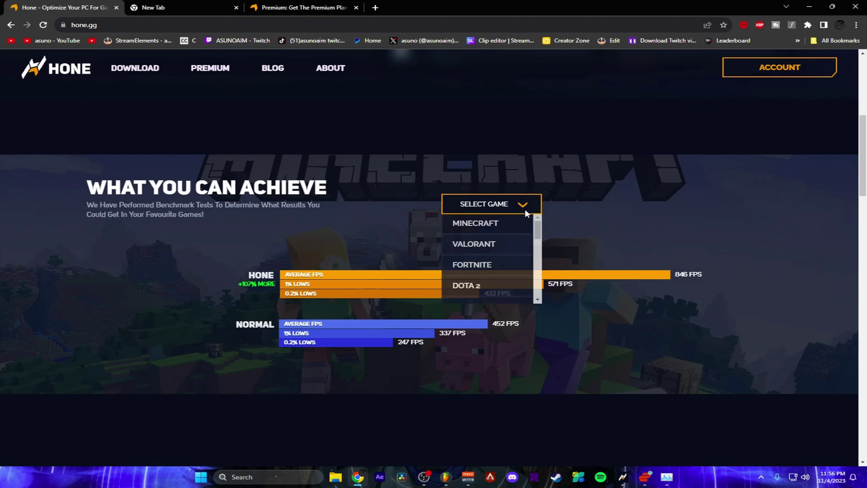
click(497, 242)
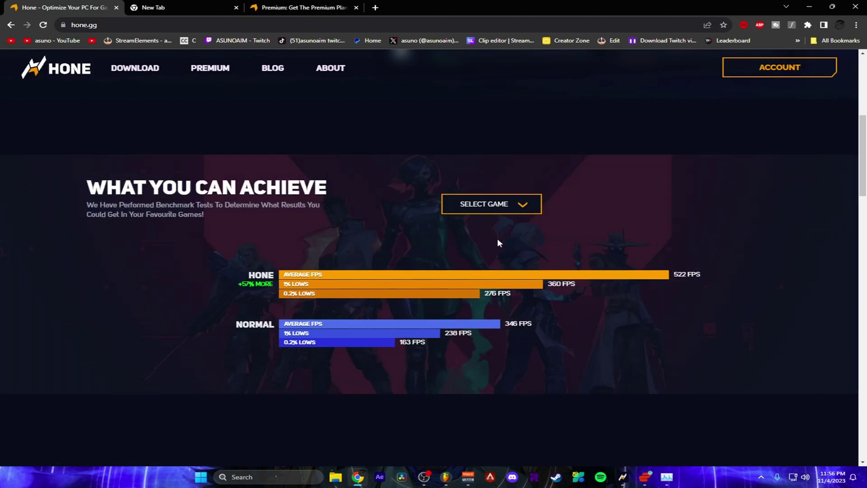
click(474, 210)
click(494, 267)
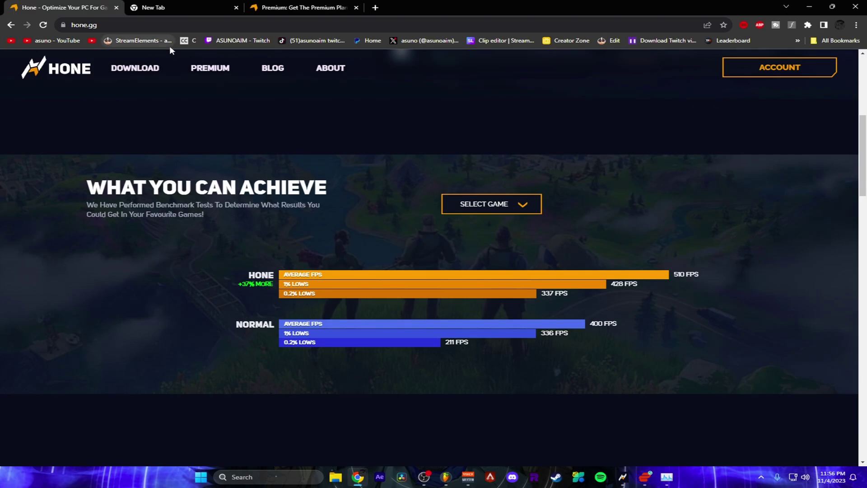
click(346, 5)
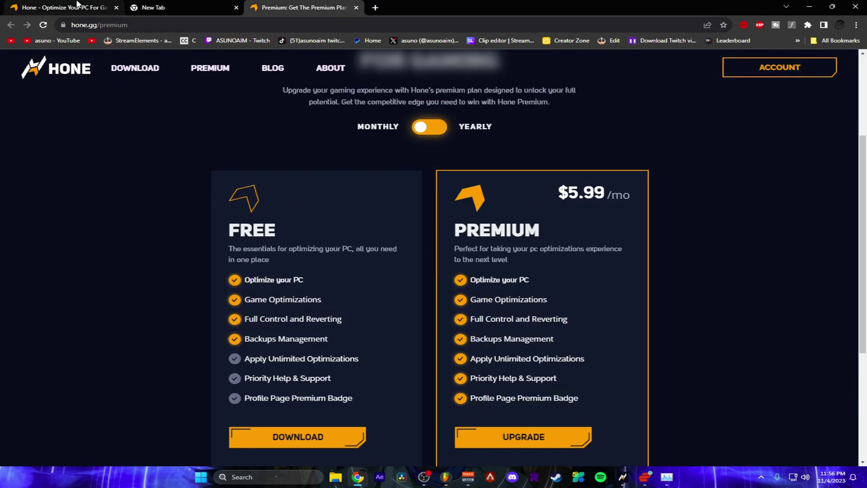